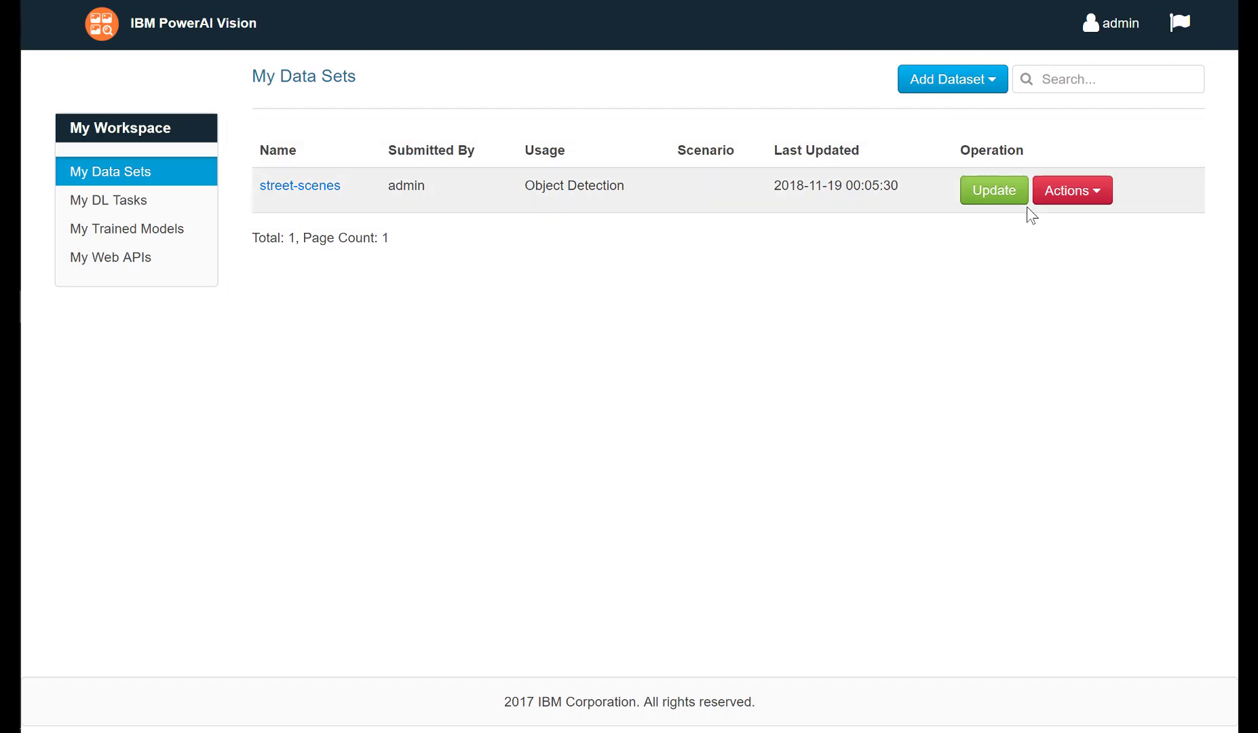
Open the street-scenes data set for updating and view its first image's car label at 30% zoom.
click(991, 204)
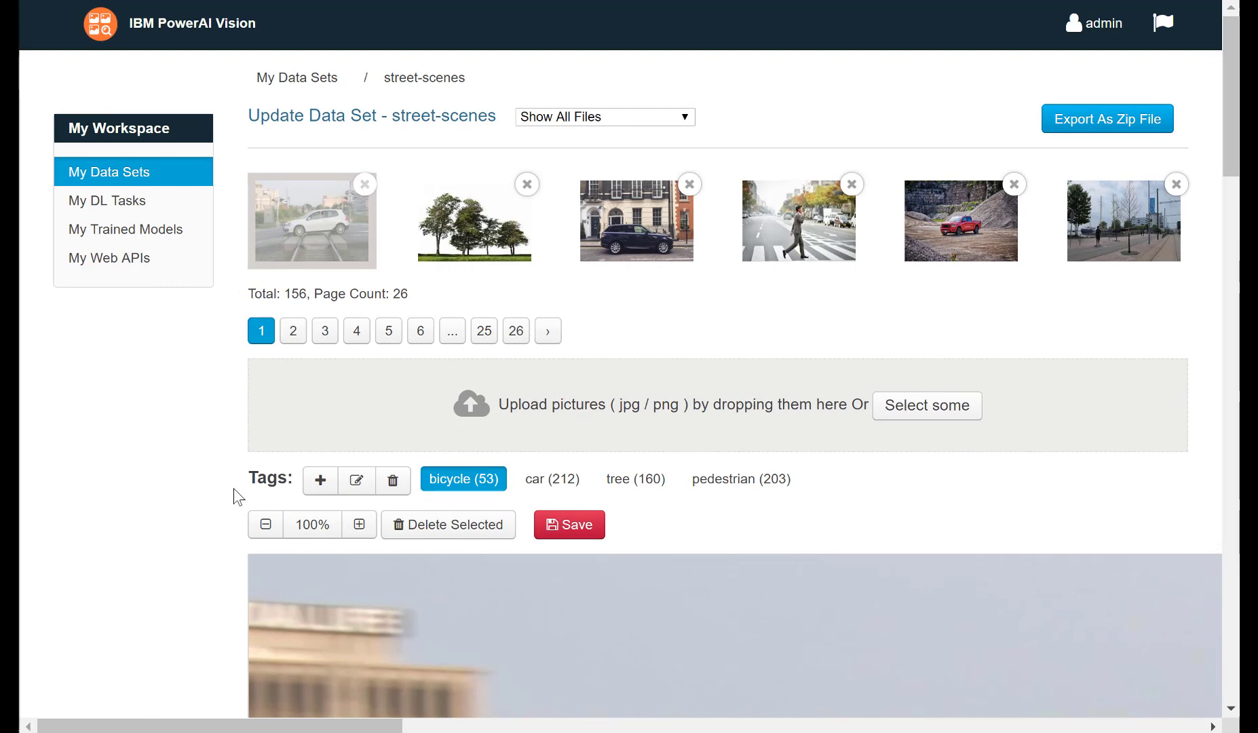
click(265, 532)
click(265, 534)
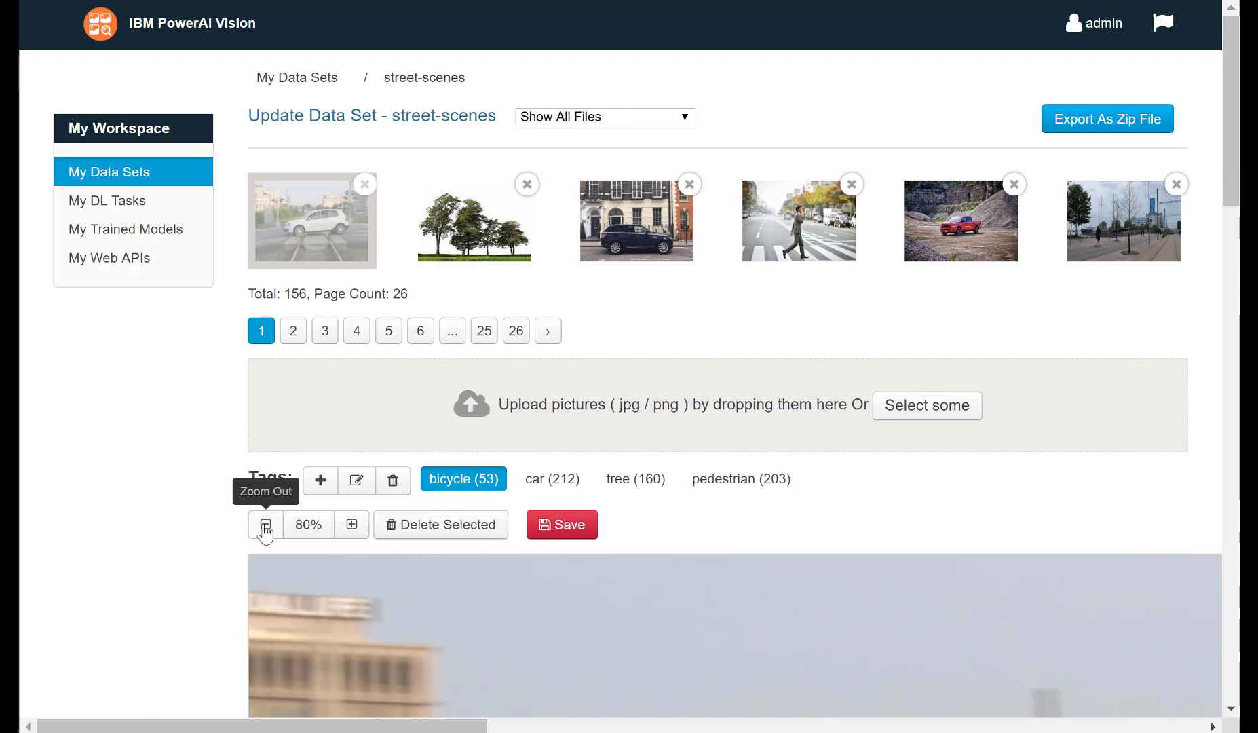
click(266, 533)
click(266, 533)
click(265, 533)
click(266, 533)
click(265, 531)
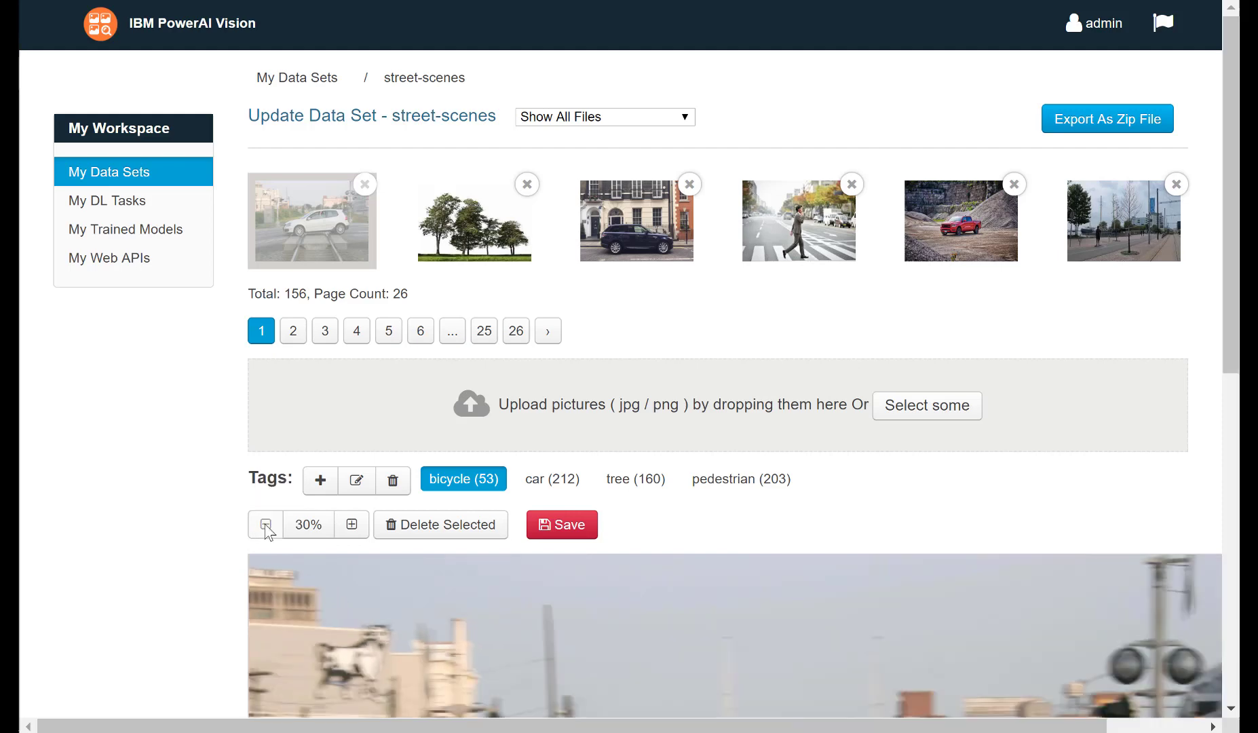
scroll(264, 524, down, 6)
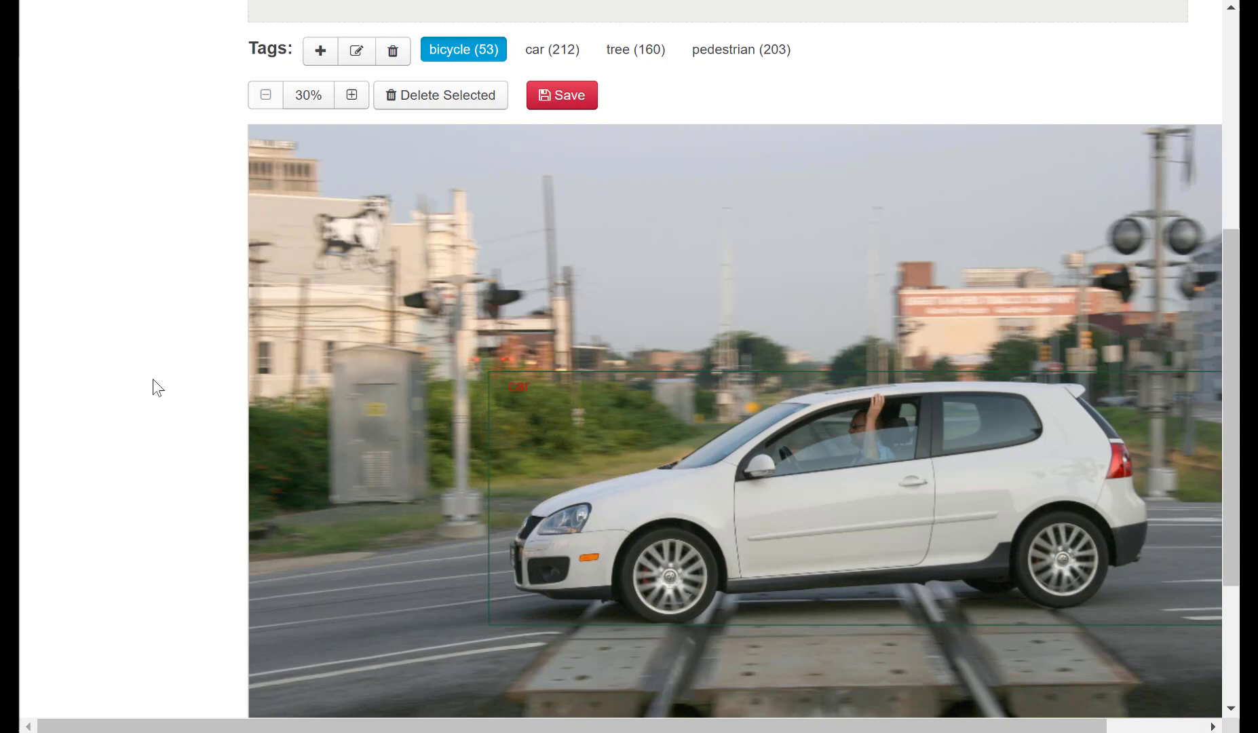
Examine the existing labels on the other images of the data set's first page, ending with the group of trees.
scroll(152, 379, up, 3)
click(630, 133)
scroll(631, 134, down, 3)
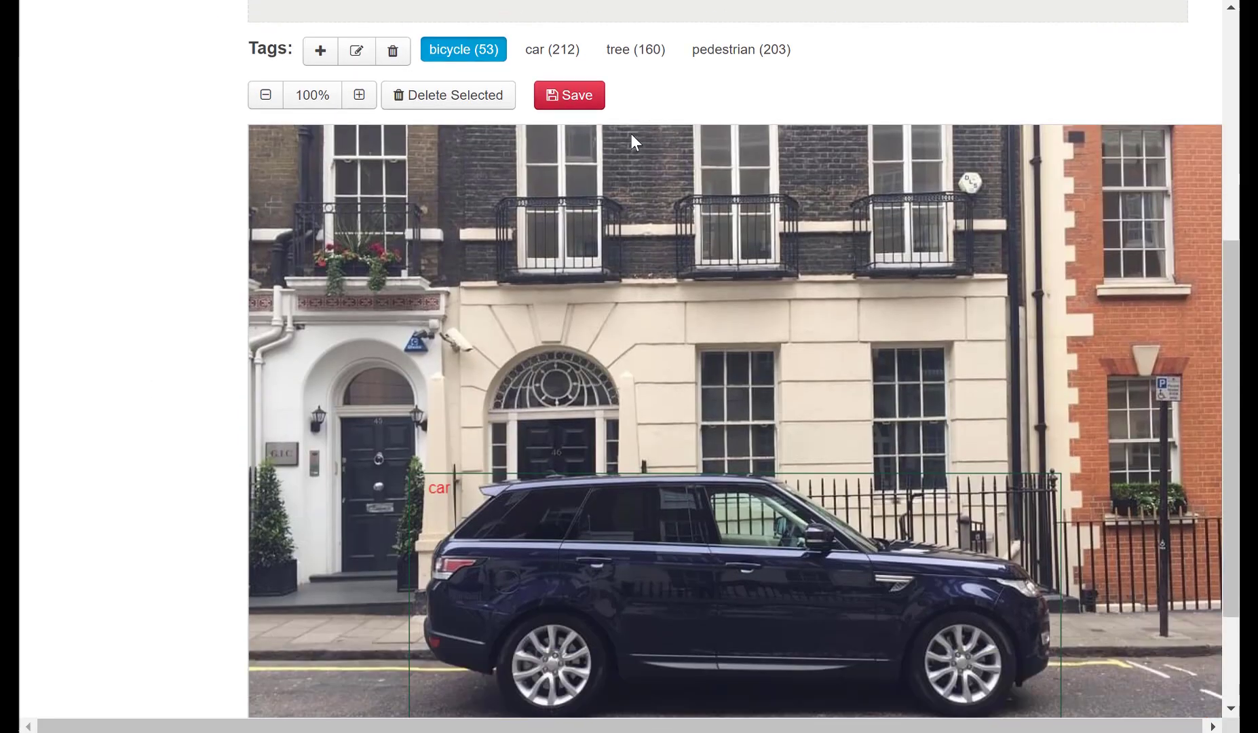
scroll(631, 134, up, 5)
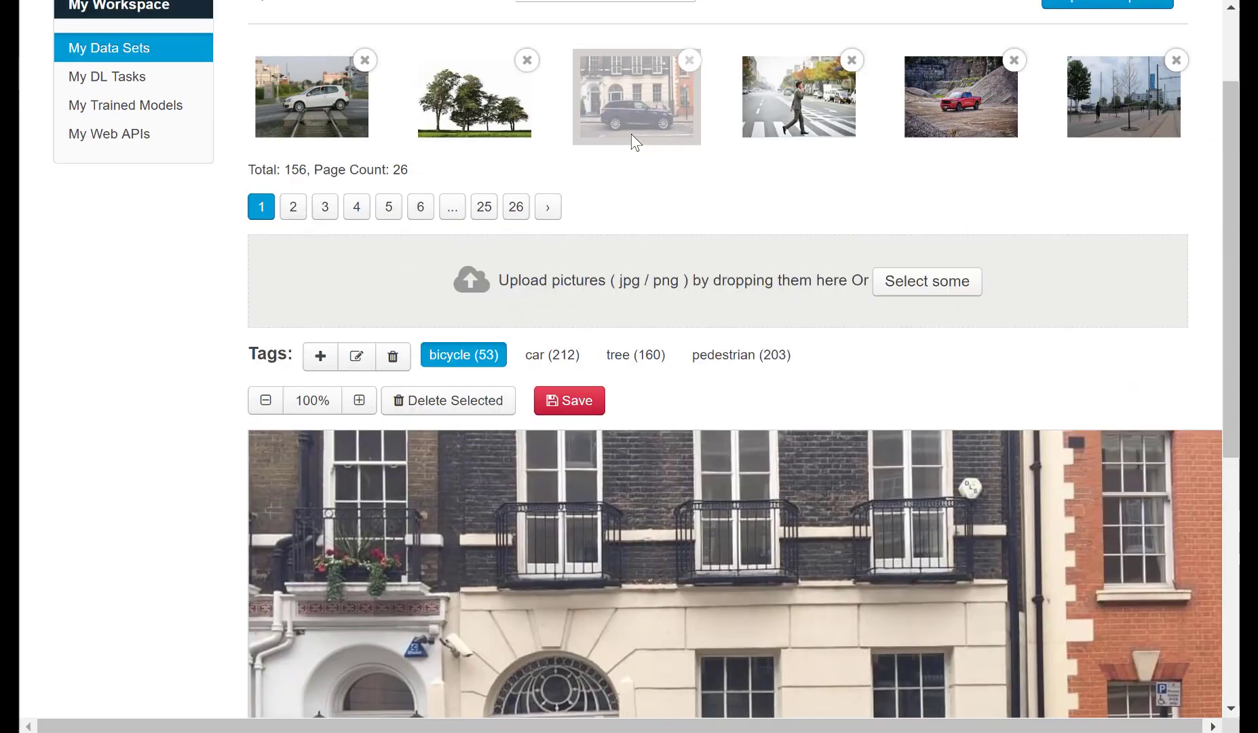
click(788, 141)
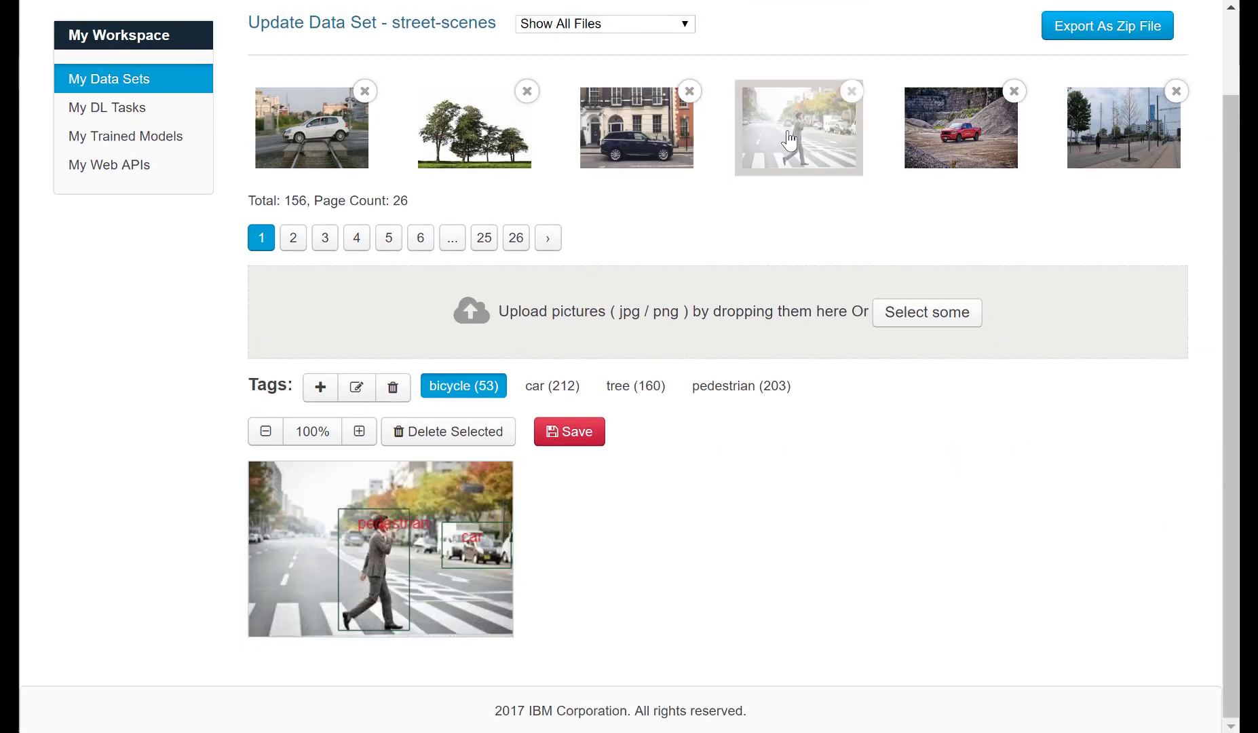
click(949, 157)
scroll(1001, 245, down, 2)
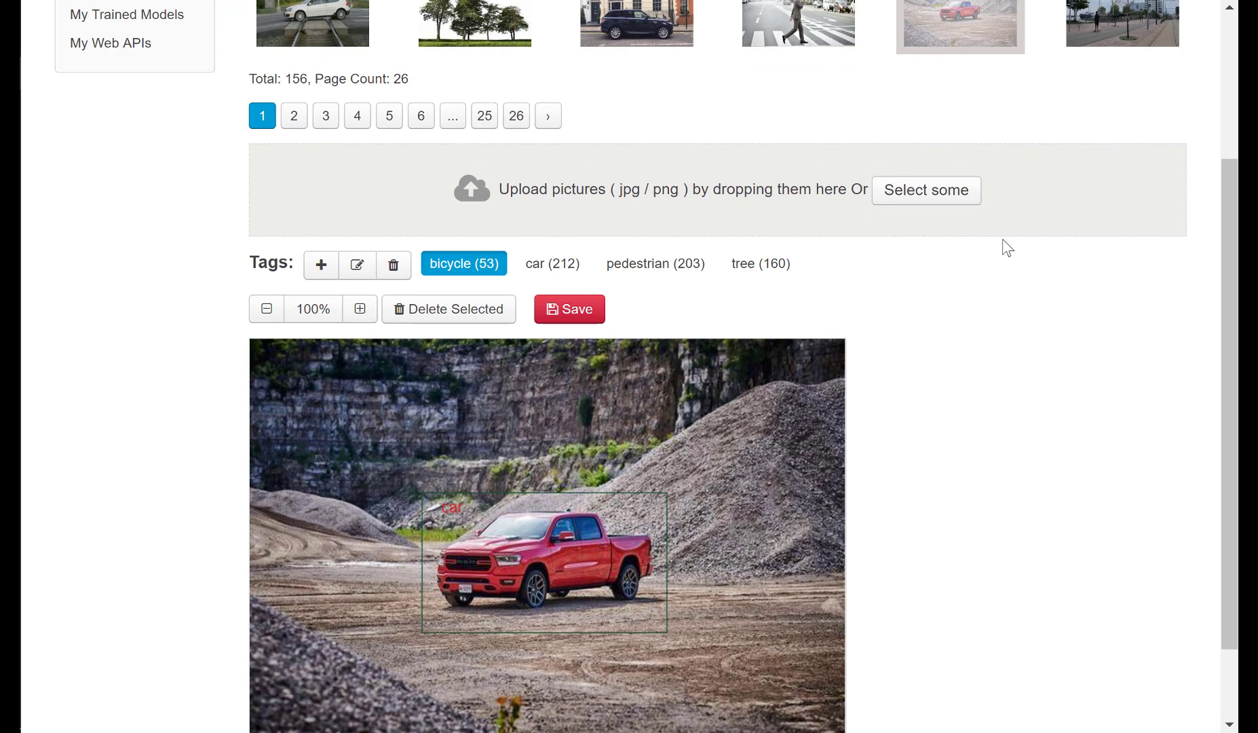
scroll(1007, 247, up, 3)
click(1160, 258)
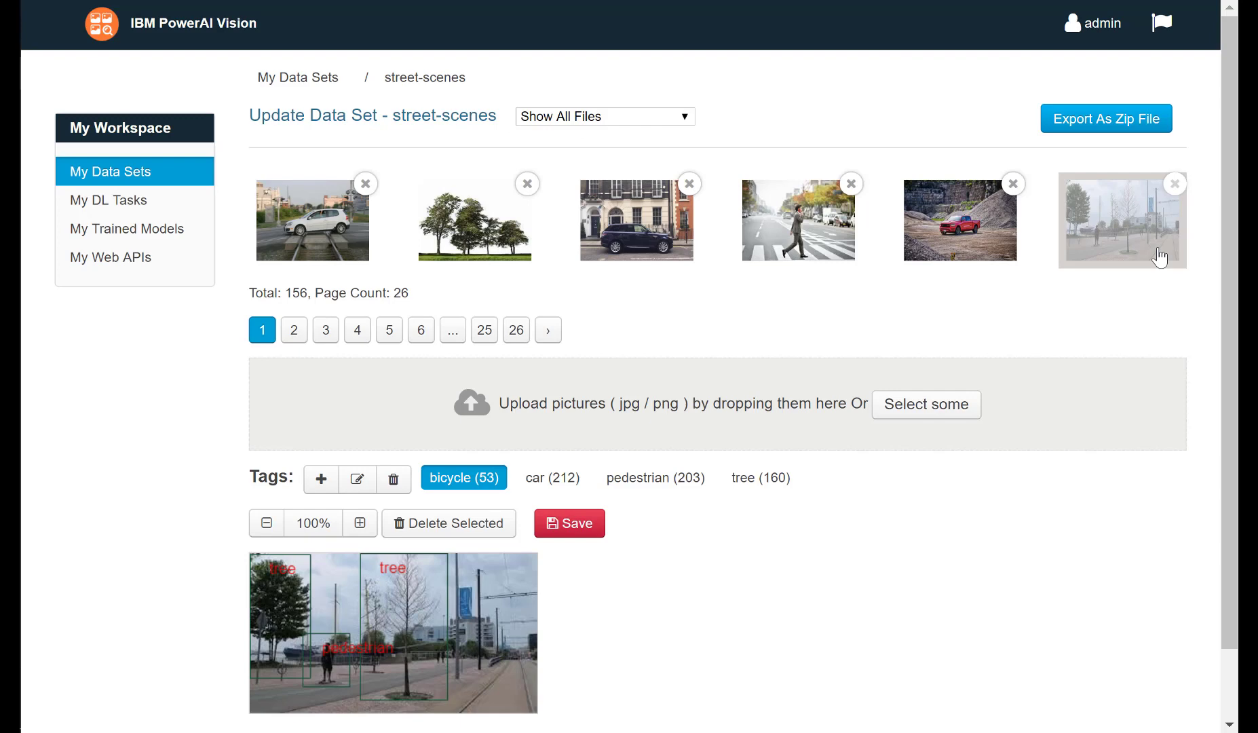
scroll(509, 150, down, 2)
click(509, 151)
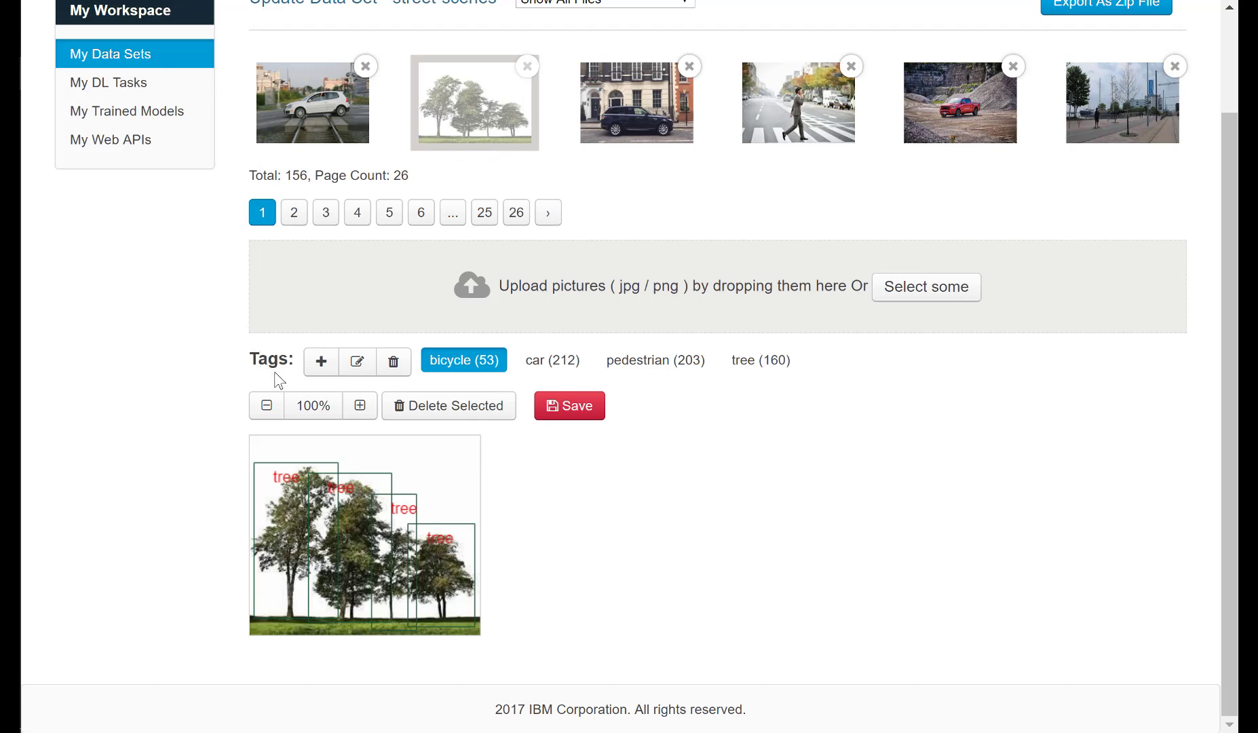
Add a new tag named building to the data set.
click(329, 370)
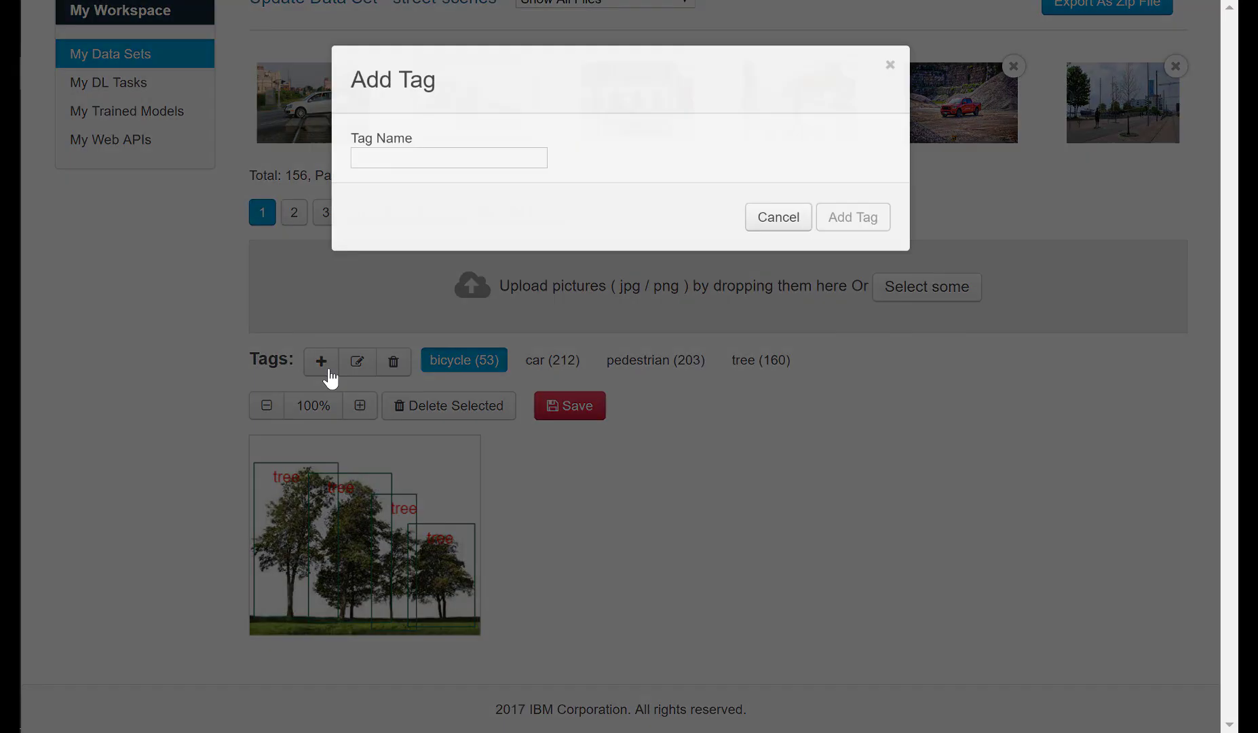
click(444, 160)
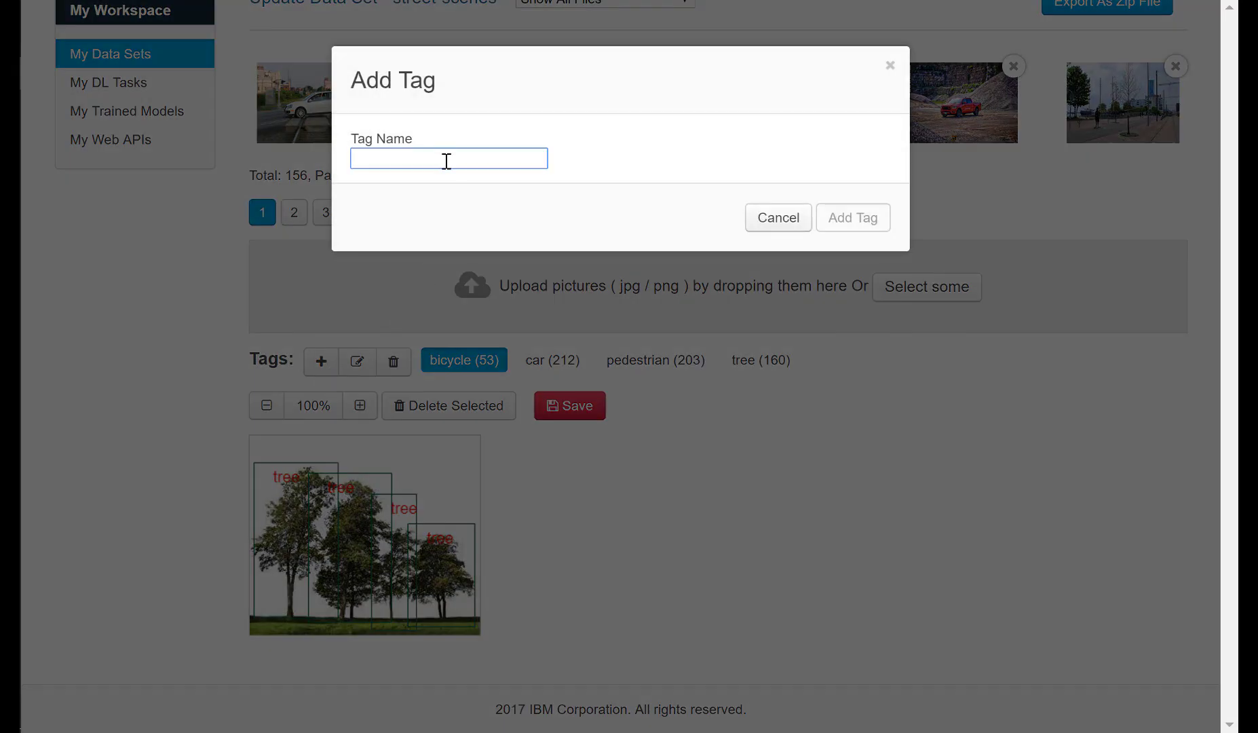
text(buil)
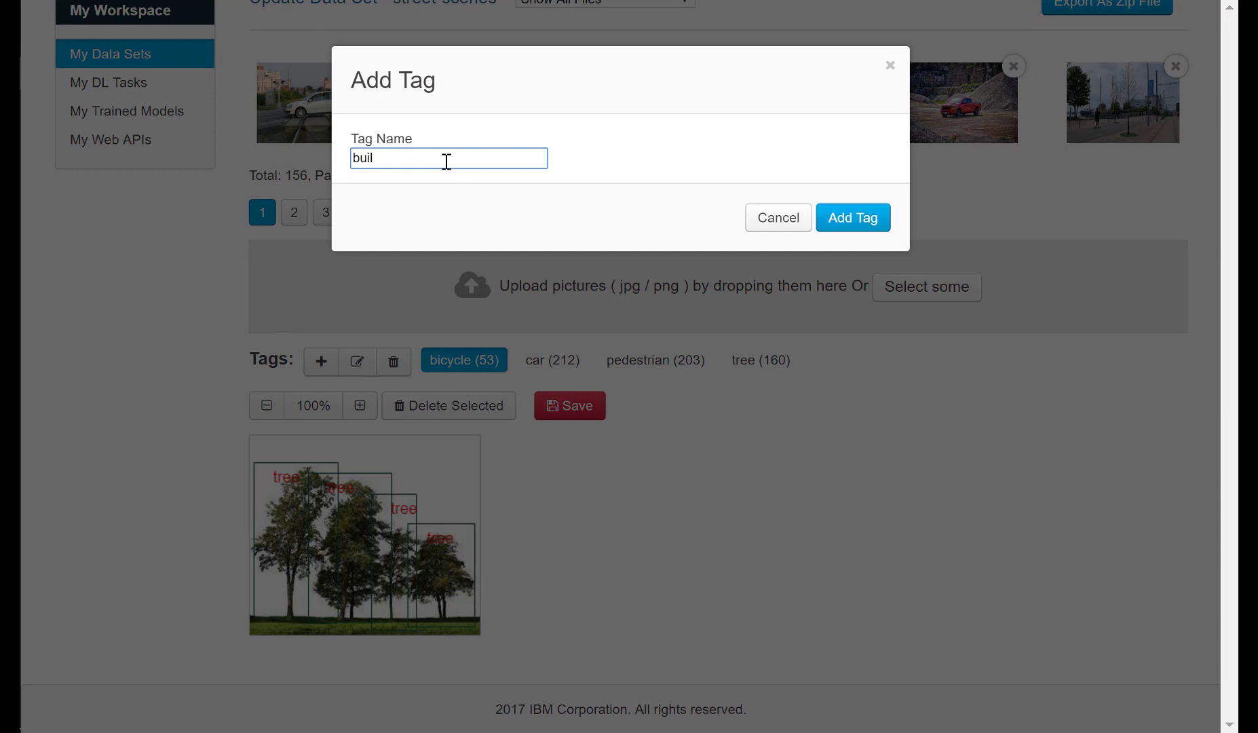
text(ding)
click(829, 225)
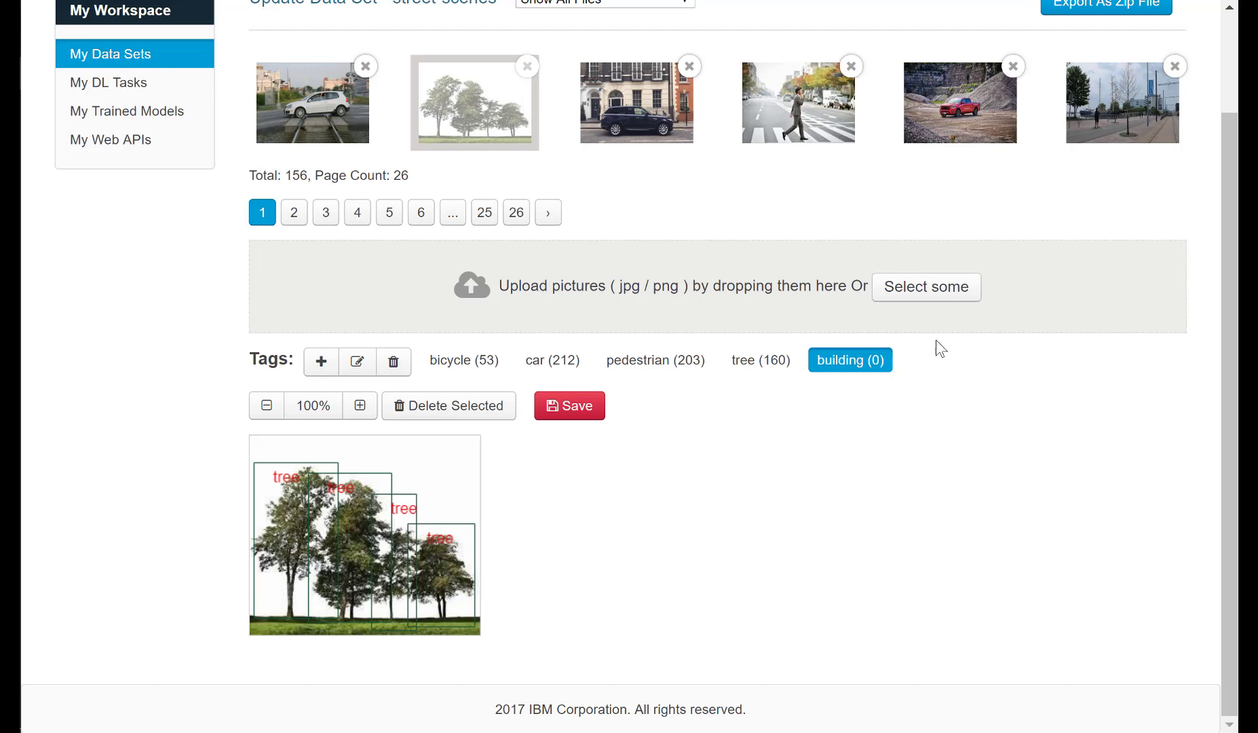
Upload Training labeling 1.jpg to the data set and show the image at 80% zoom.
click(950, 297)
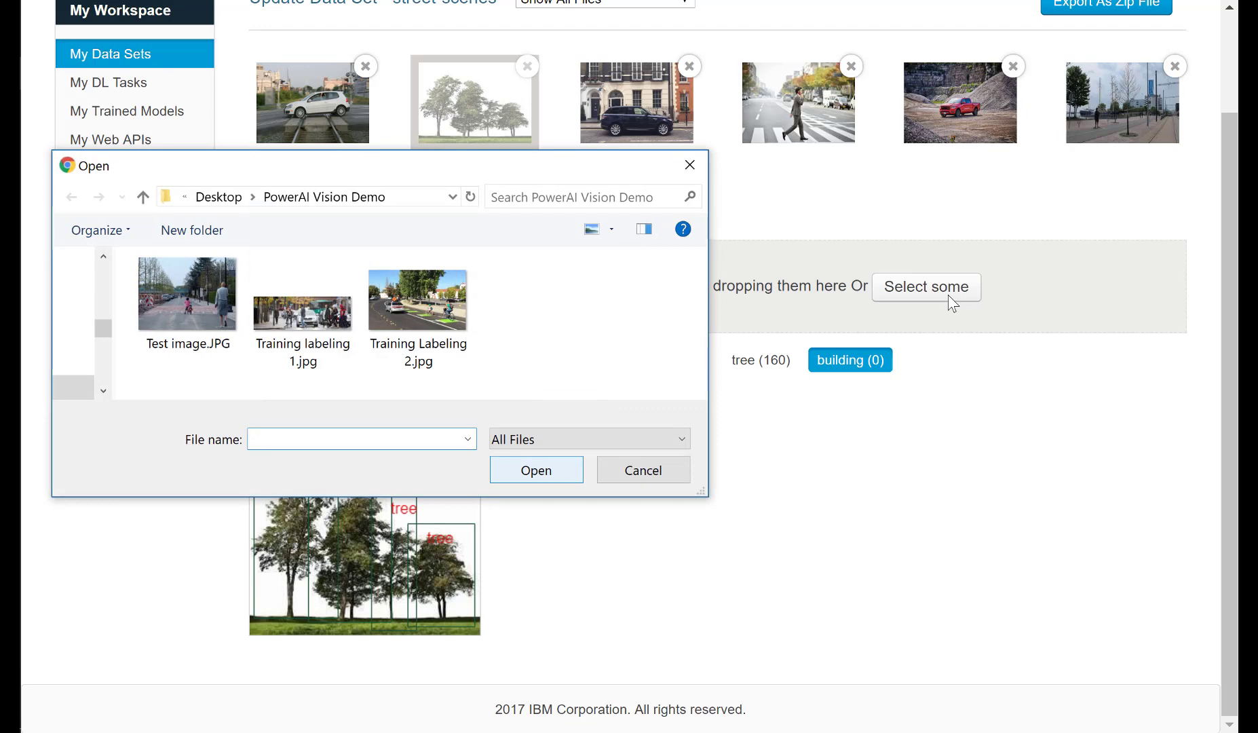
click(311, 343)
click(509, 462)
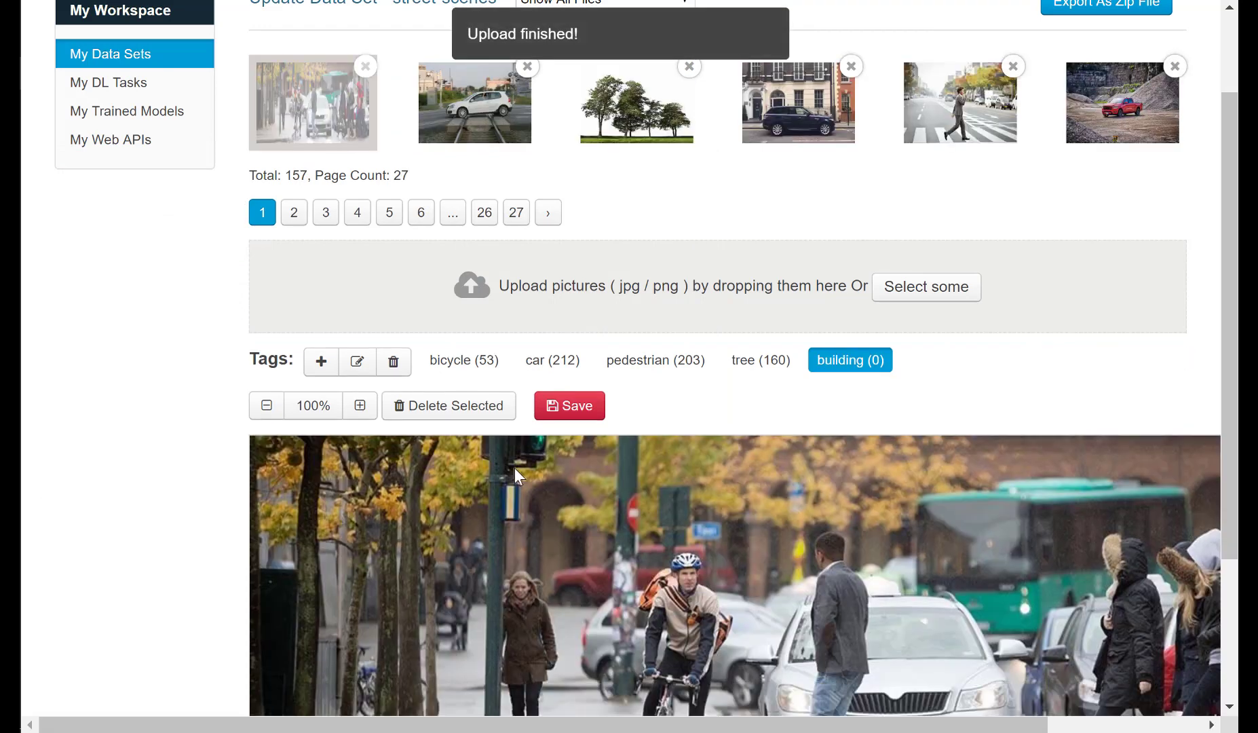
scroll(514, 469, down, 3)
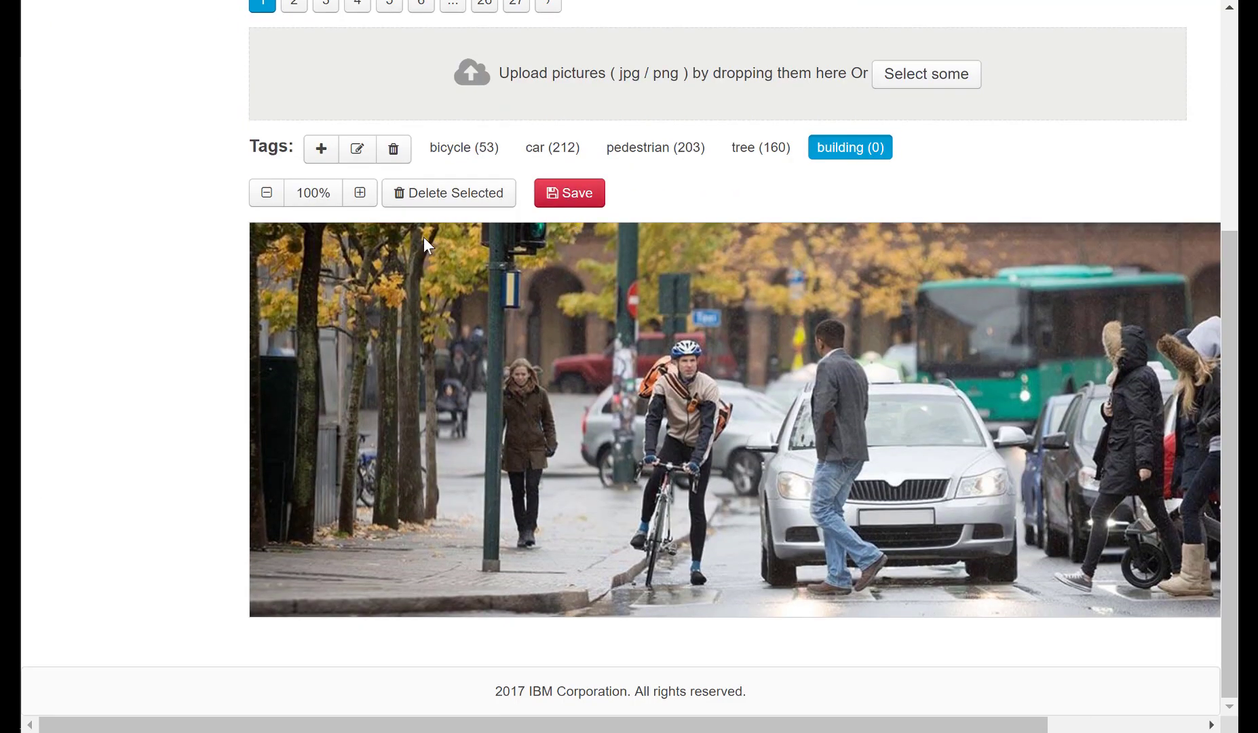
click(266, 192)
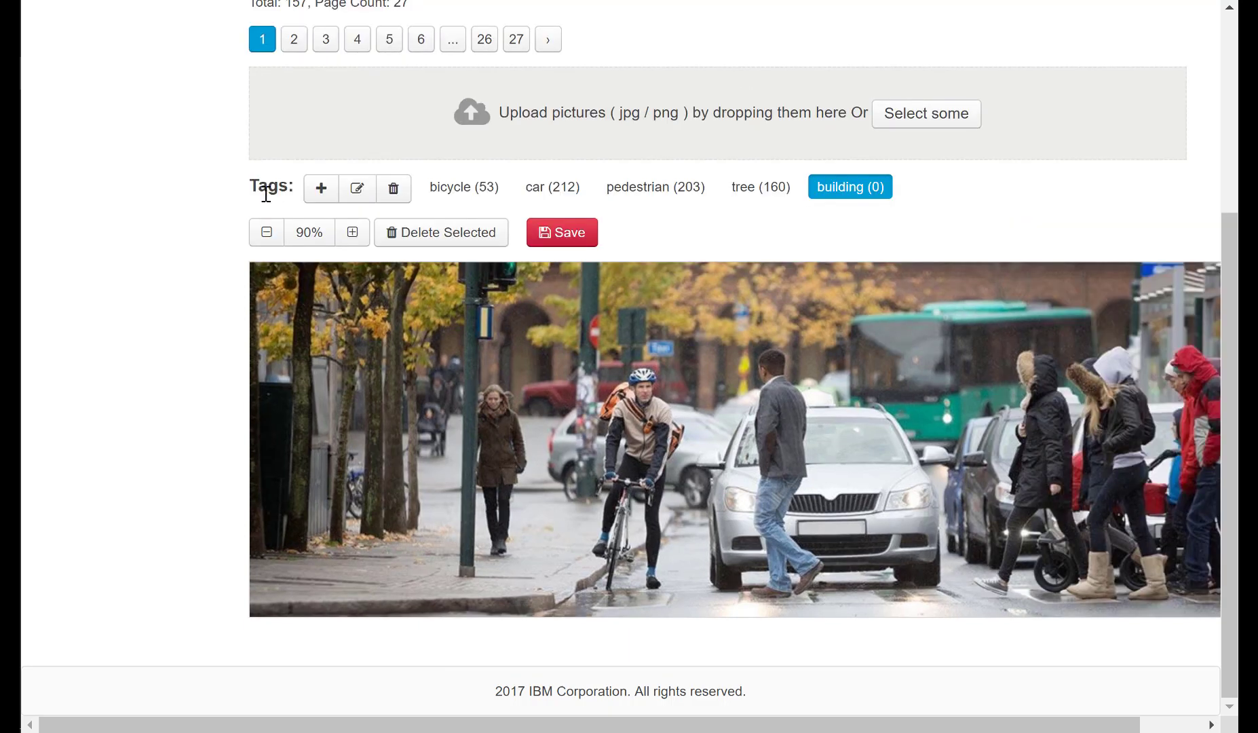
click(267, 233)
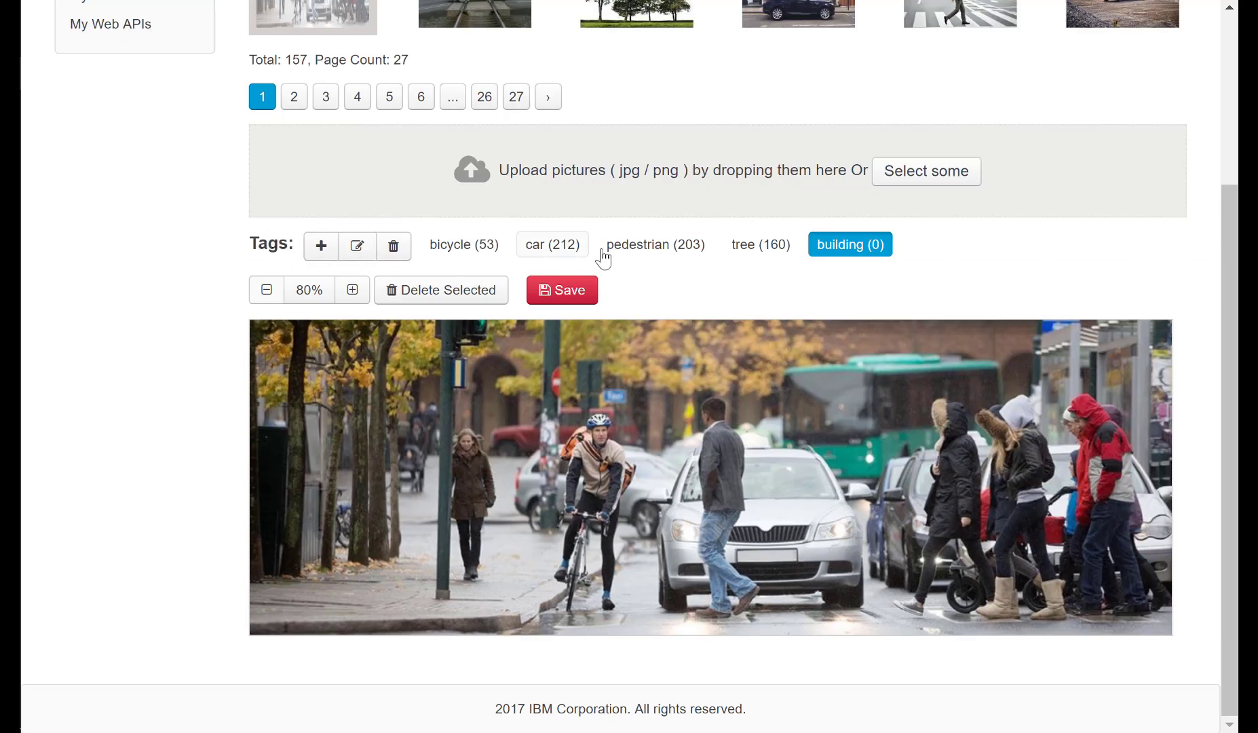
Label the cyclist's bike as bicycle and box the woman on the sidewalk, the man in jeans and the black-coated walker as pedestrian.
click(489, 252)
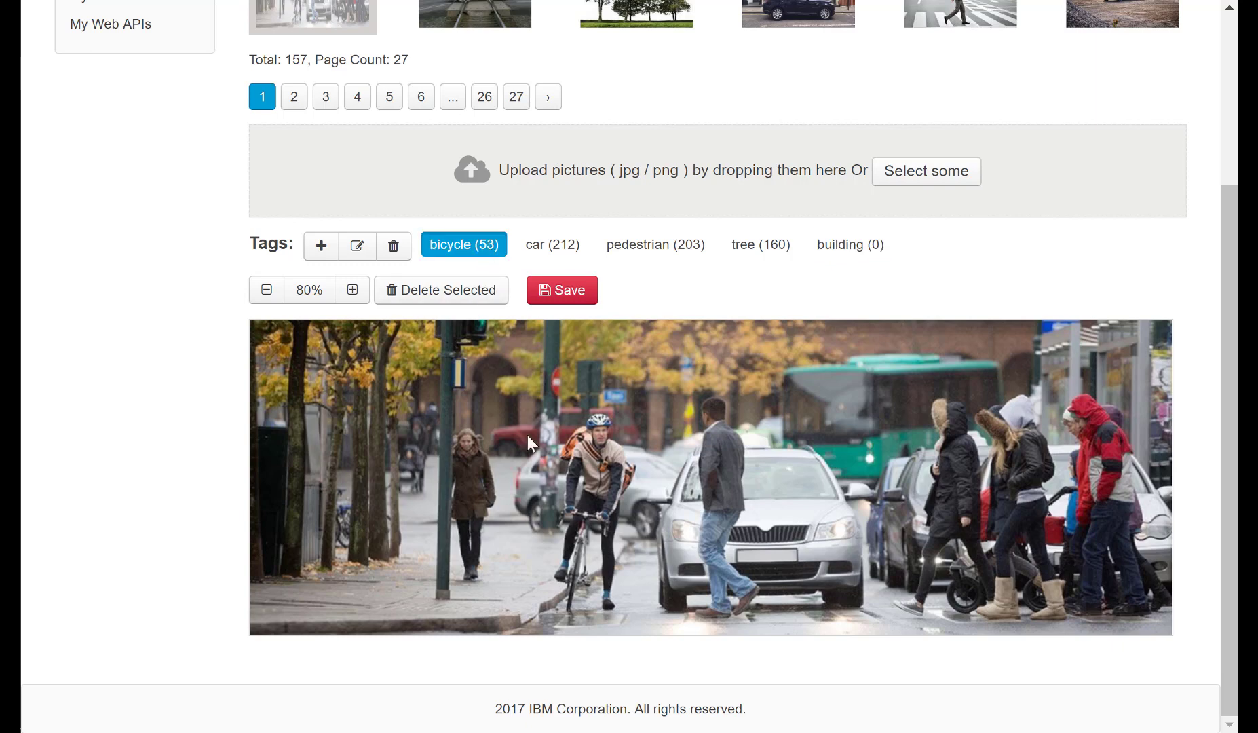
drag(553, 496, 635, 618)
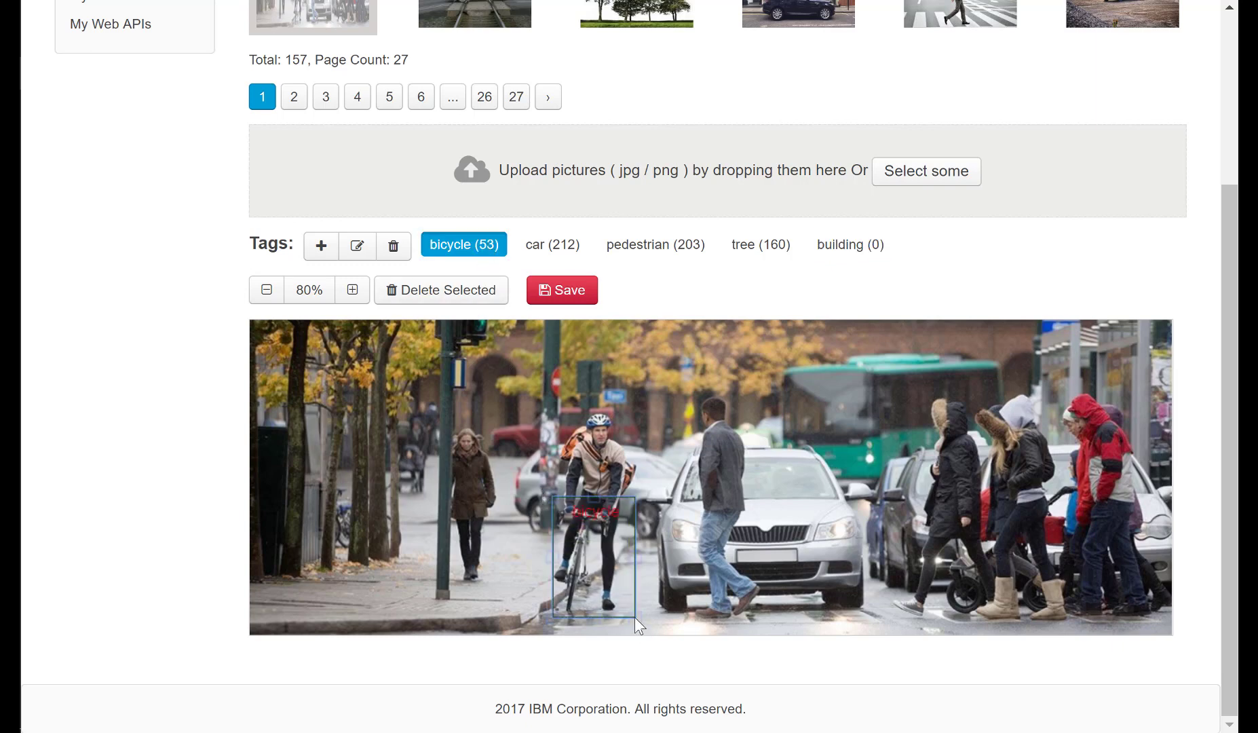
click(647, 250)
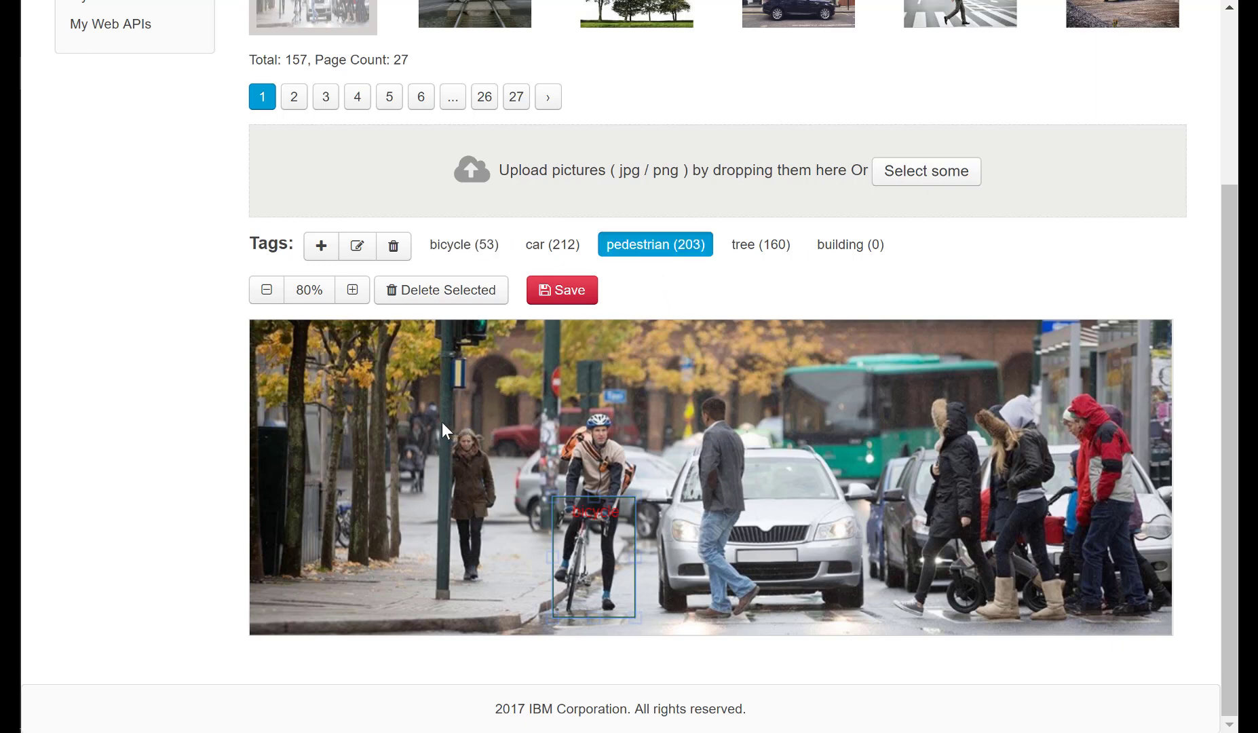
drag(440, 421, 501, 591)
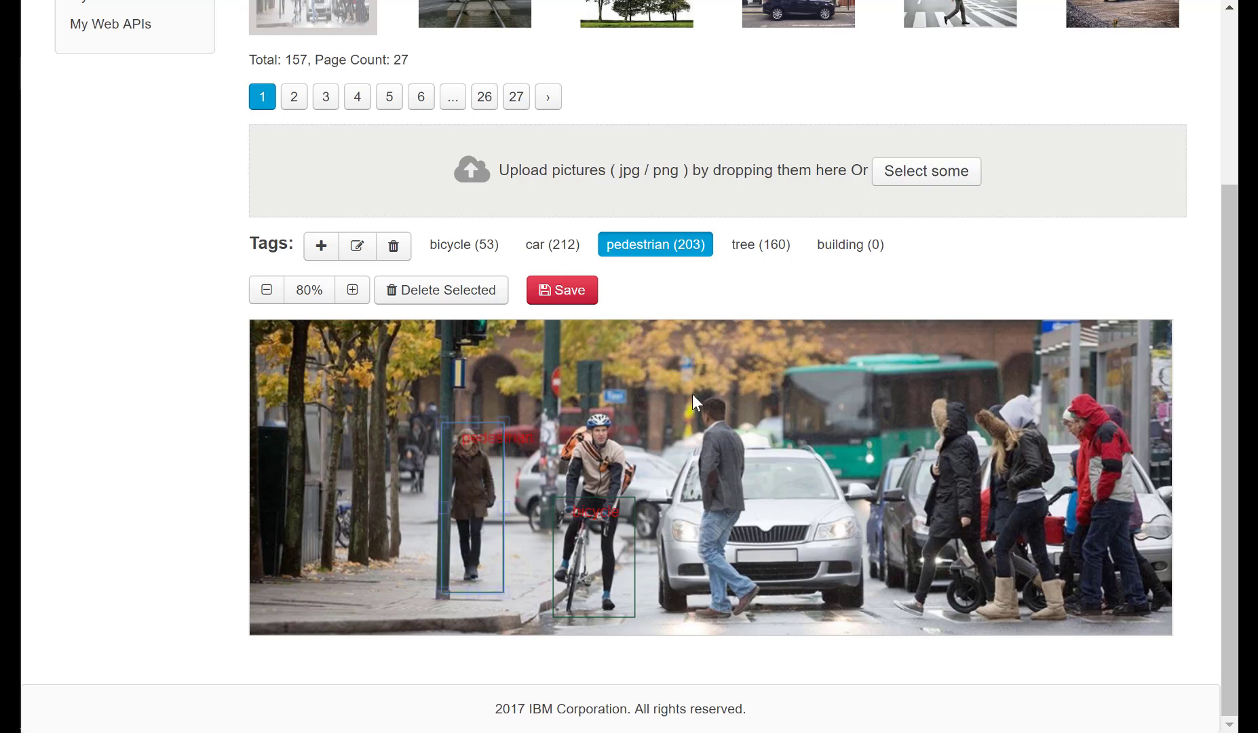
drag(685, 393, 762, 619)
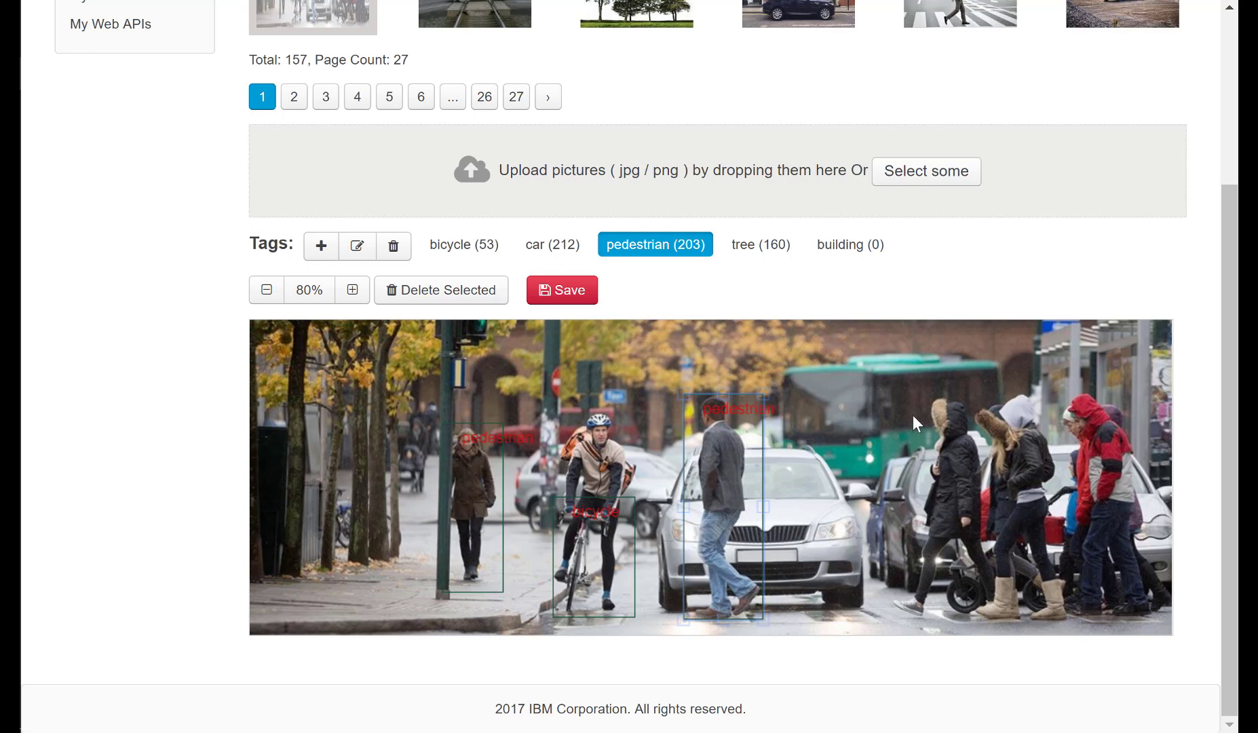
drag(961, 449, 993, 614)
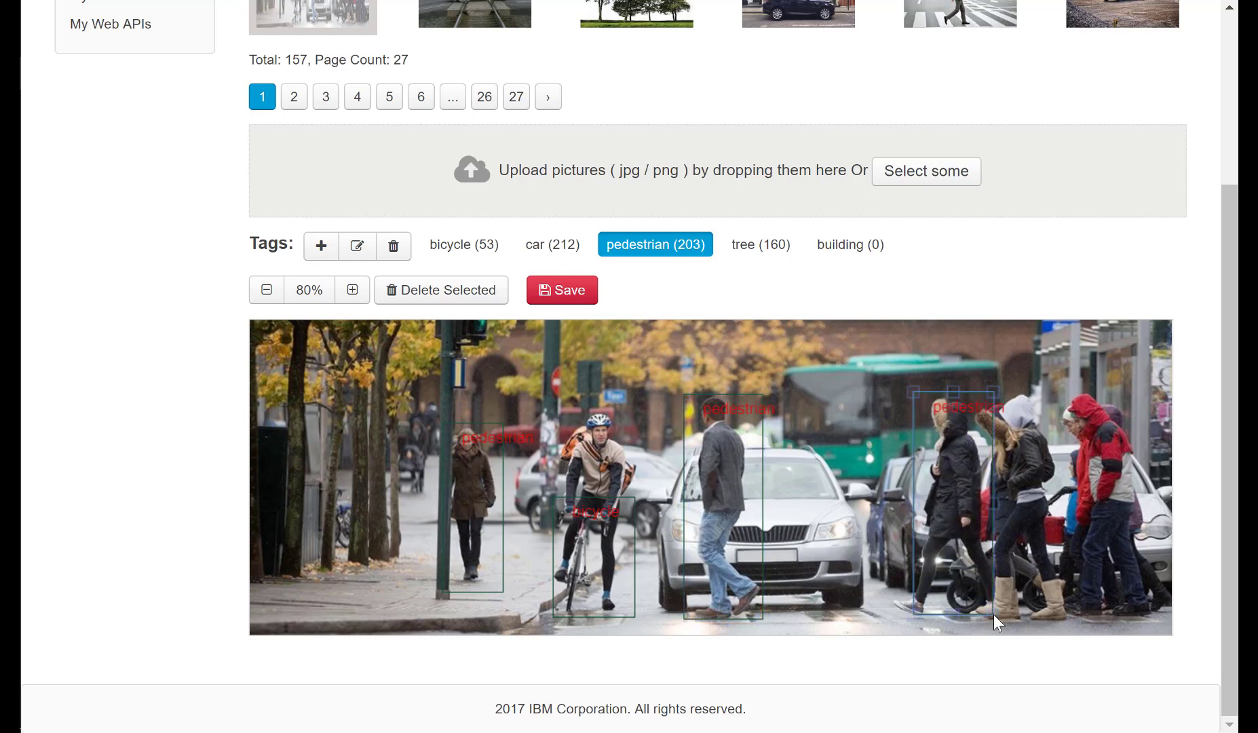
Draw a car box around the silver car behind the man in jeans, narrow it and delete it.
click(558, 252)
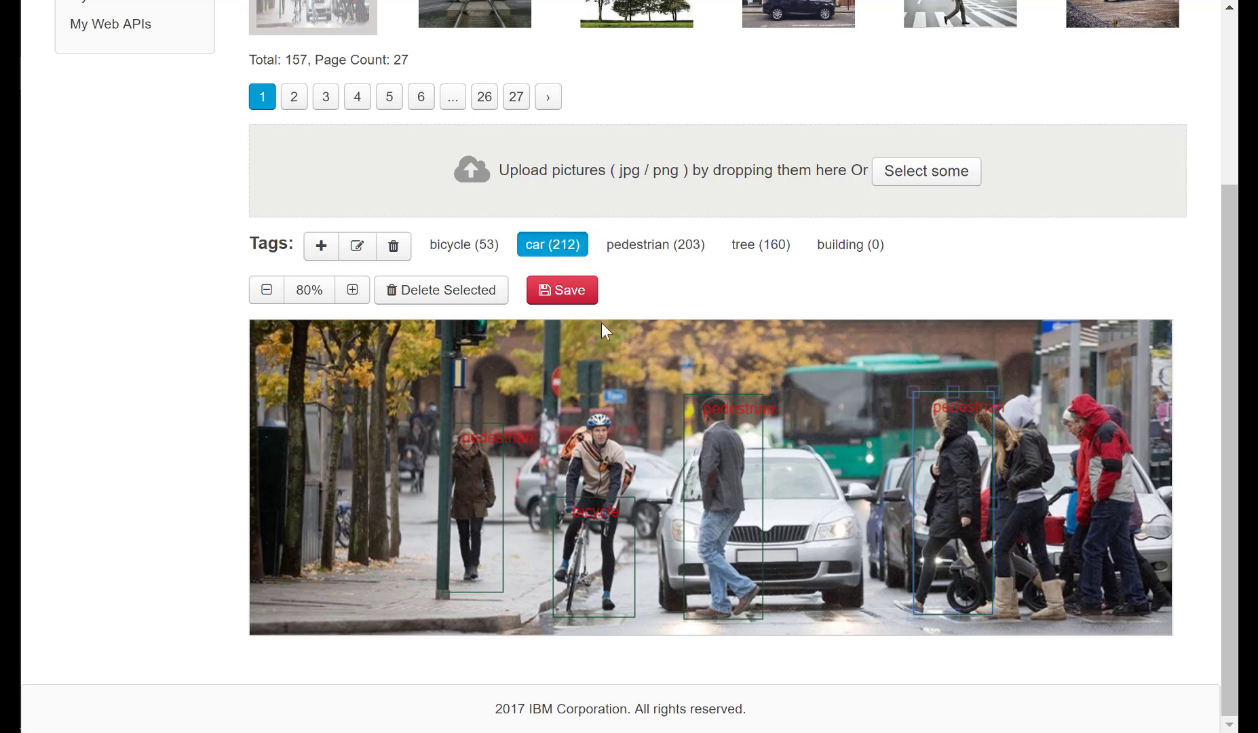
drag(656, 452, 876, 622)
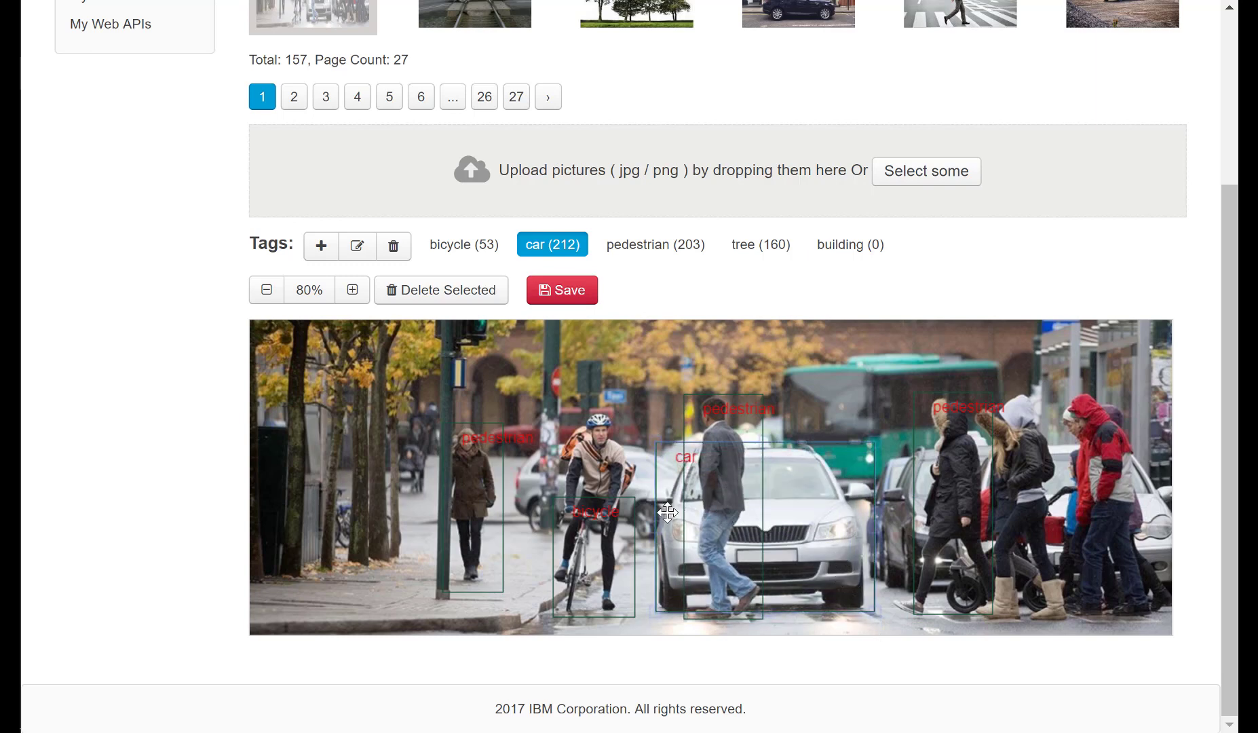
drag(651, 523, 768, 534)
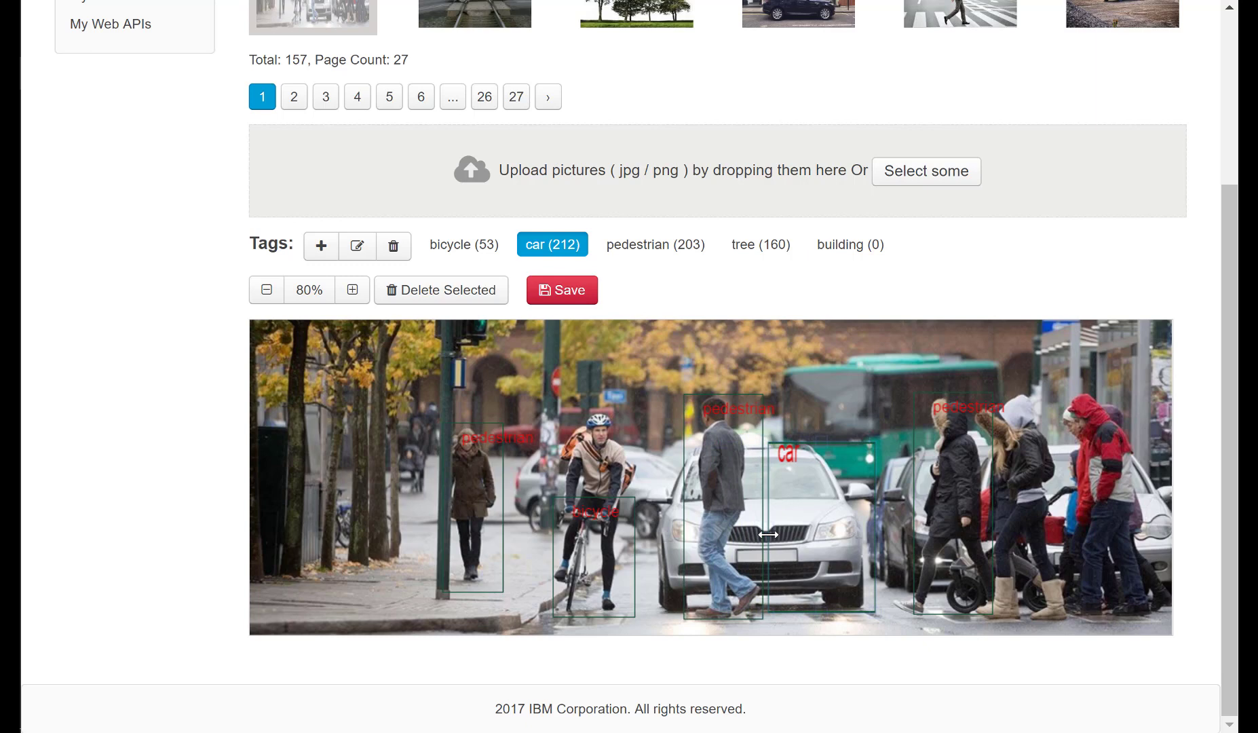
click(768, 535)
click(492, 300)
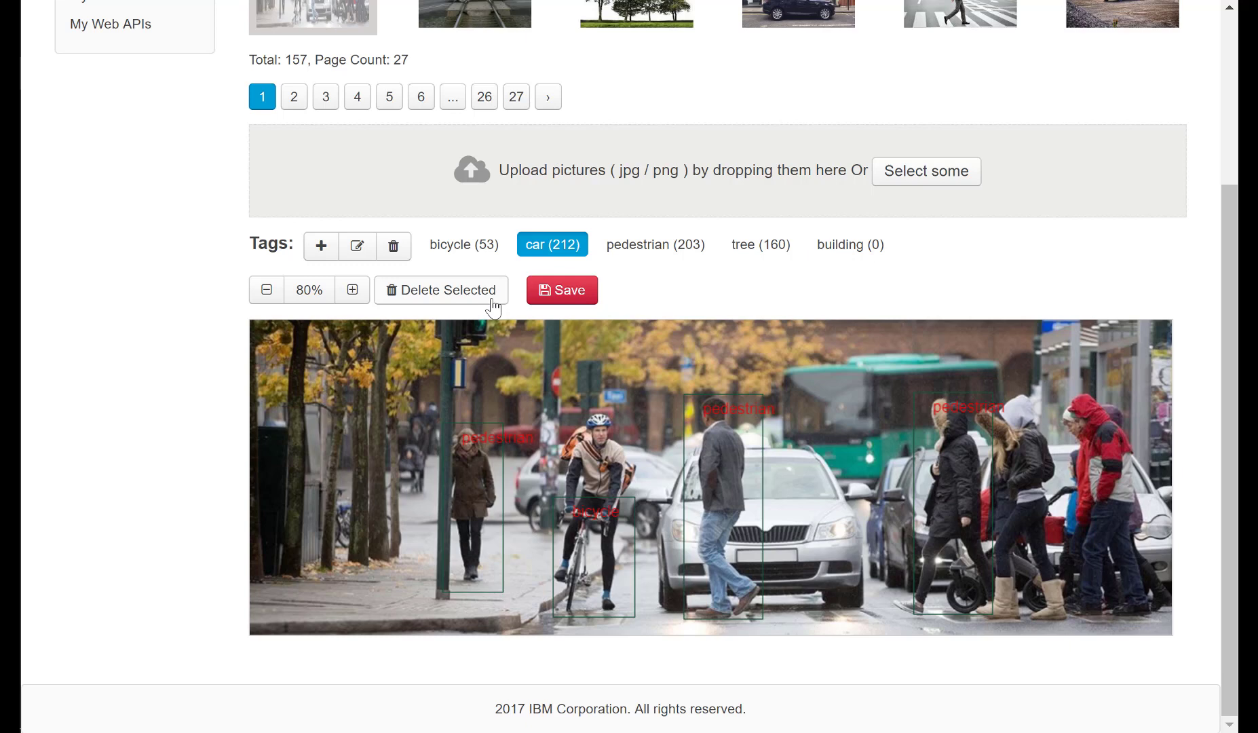
Save the labels on the current image and upload Training Labeling 2.jpg to the data set.
click(589, 297)
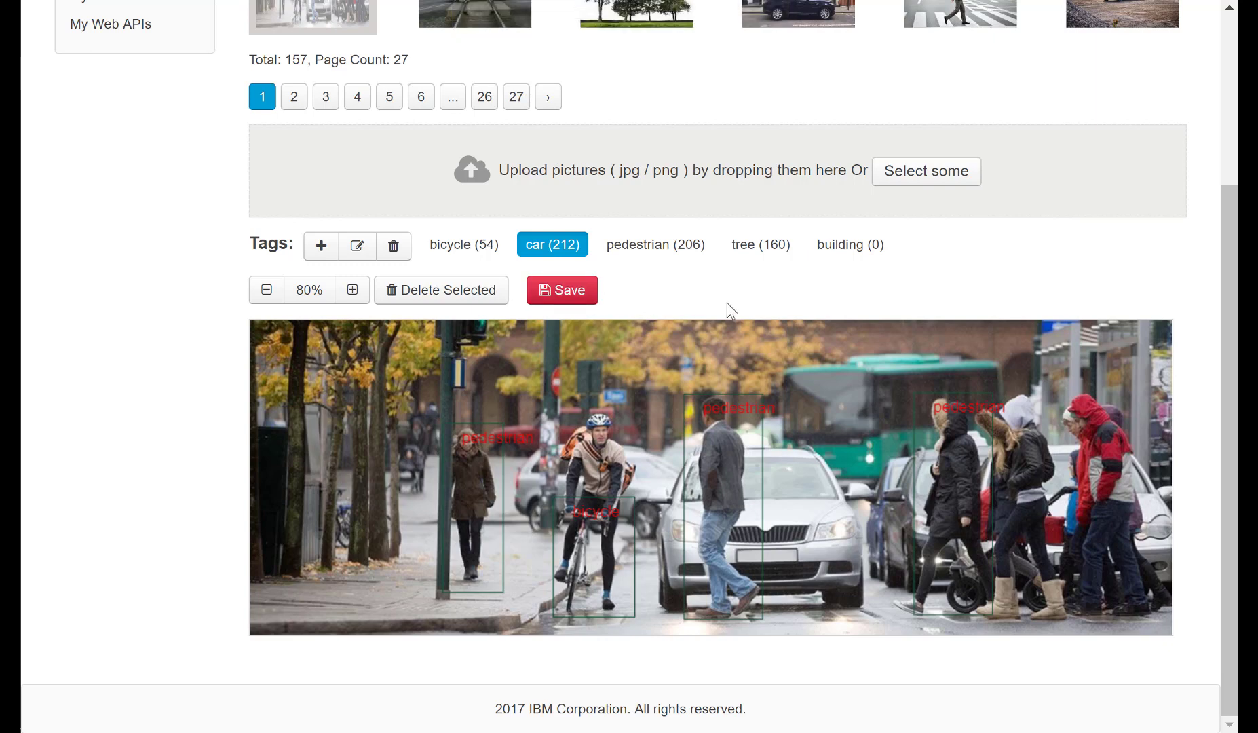
click(925, 173)
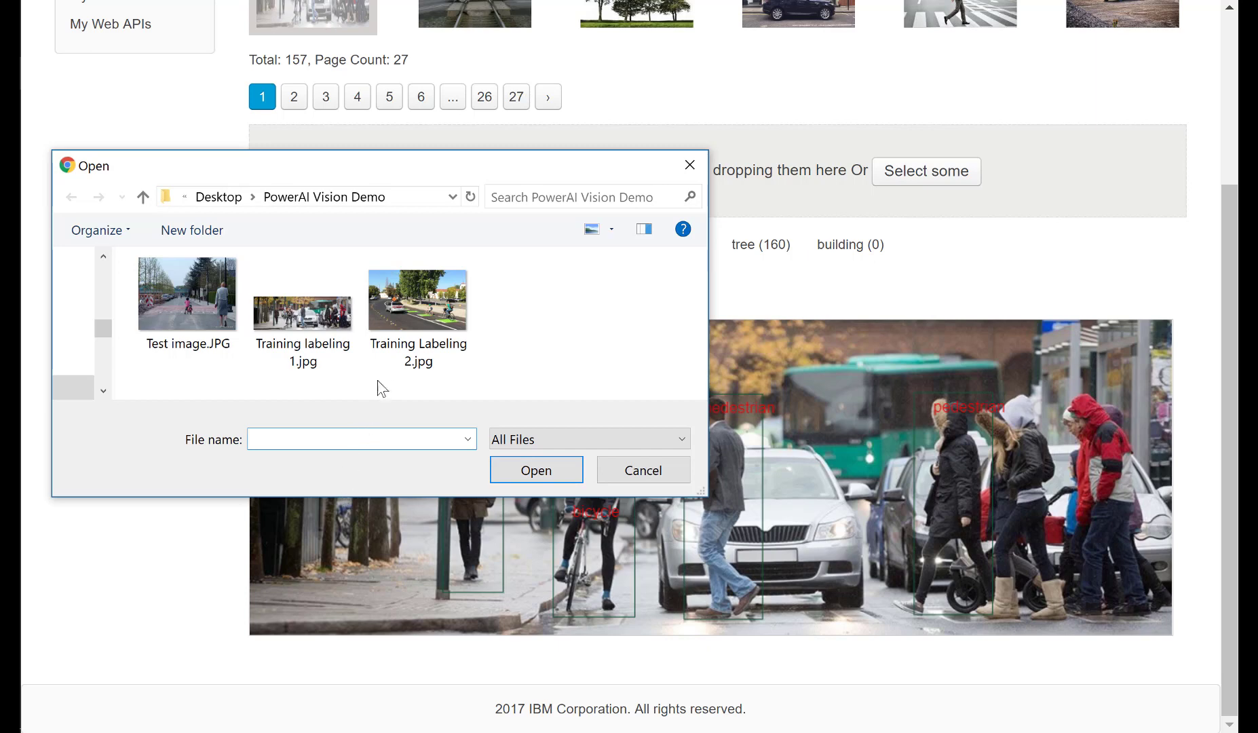
click(397, 333)
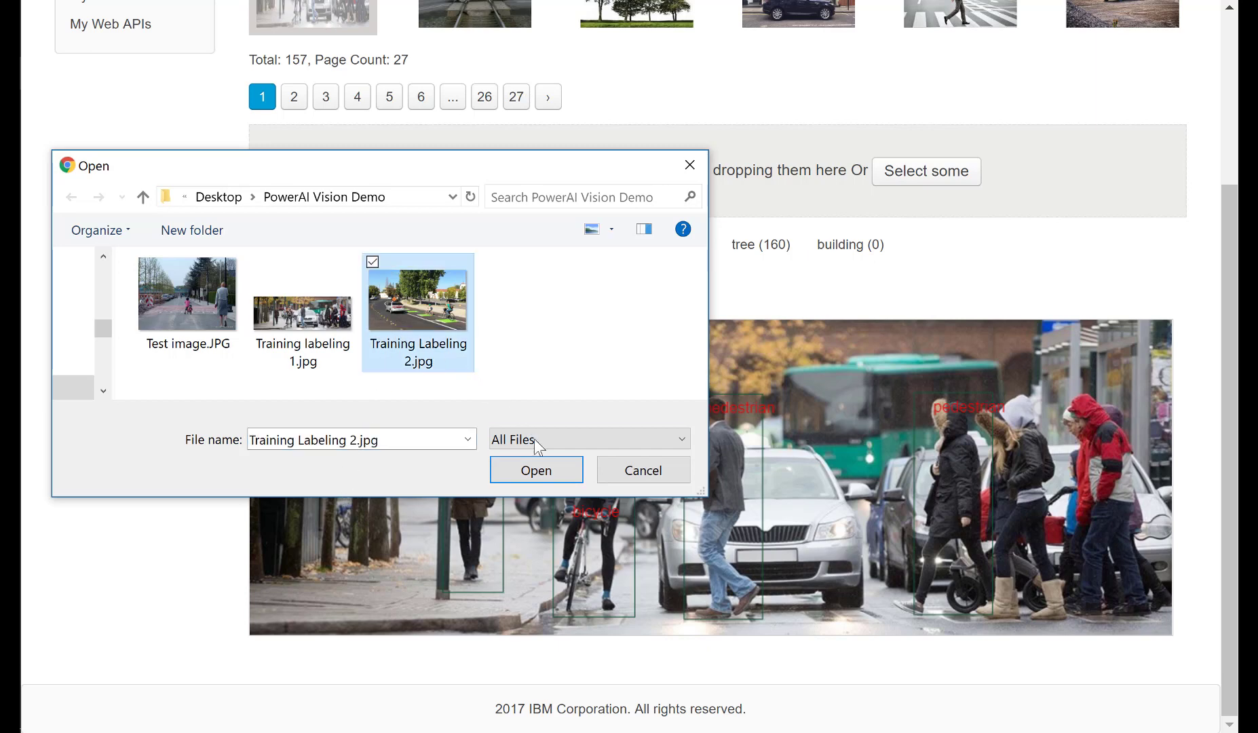
click(537, 470)
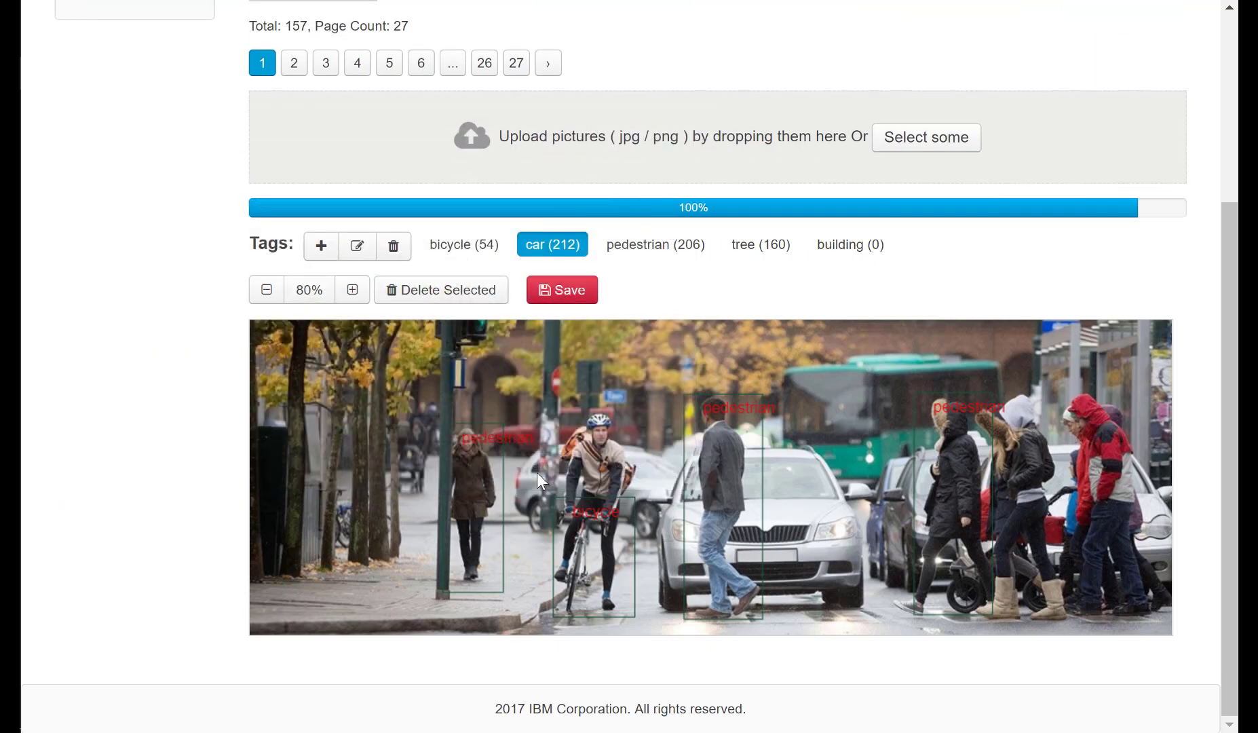
Box the silver sedan as car, box the child's and the woman's bikes as bicycle, and save the labels.
drag(393, 496, 573, 602)
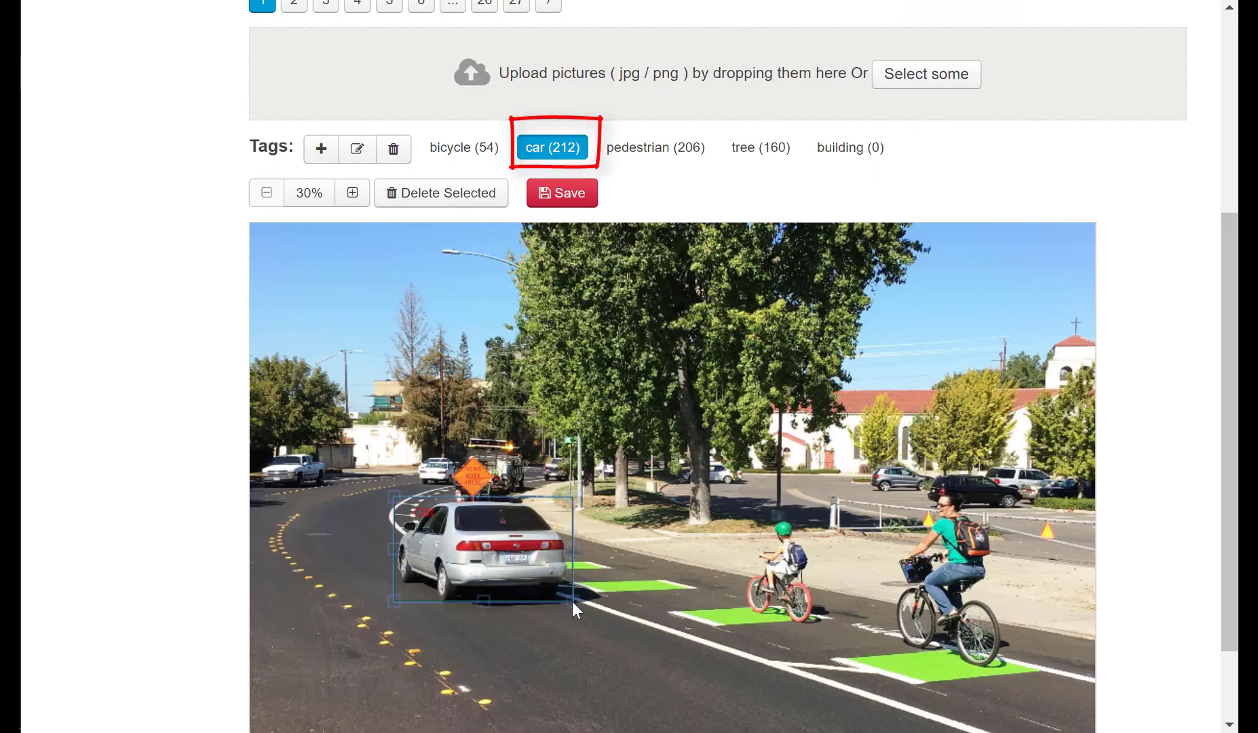
click(479, 152)
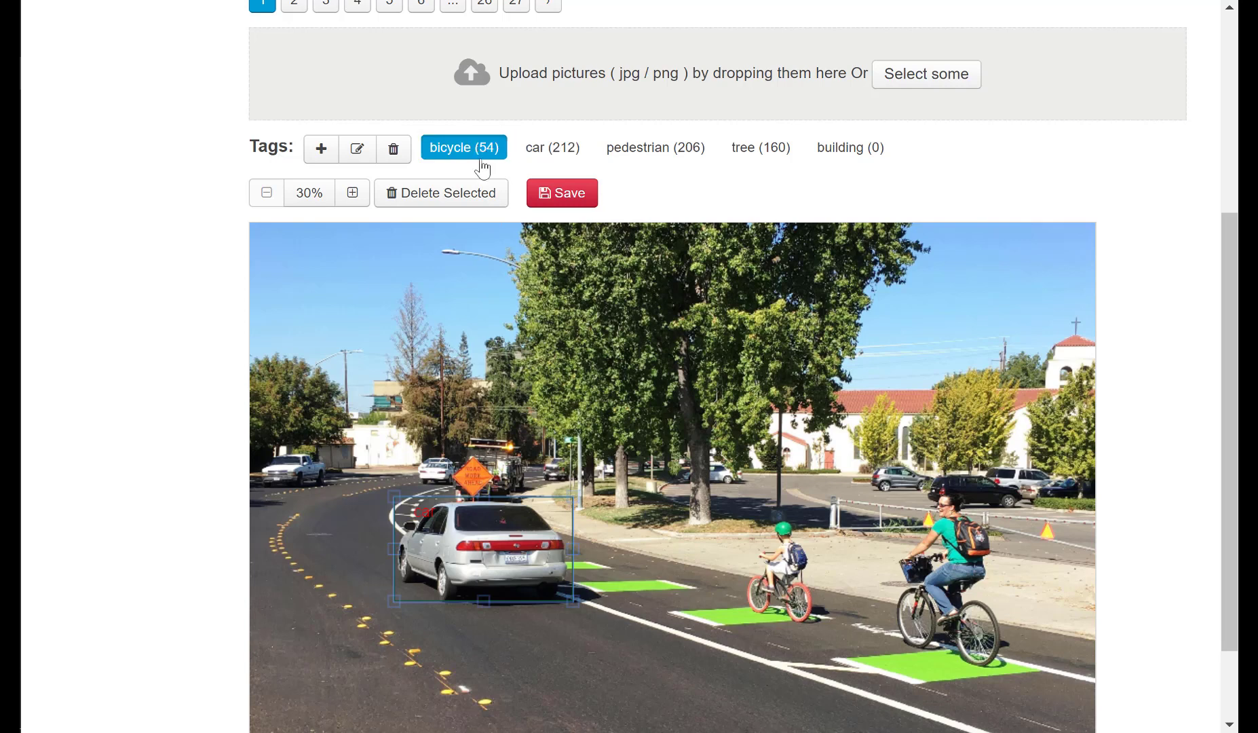
click(746, 544)
drag(804, 600, 822, 627)
drag(890, 545, 1008, 663)
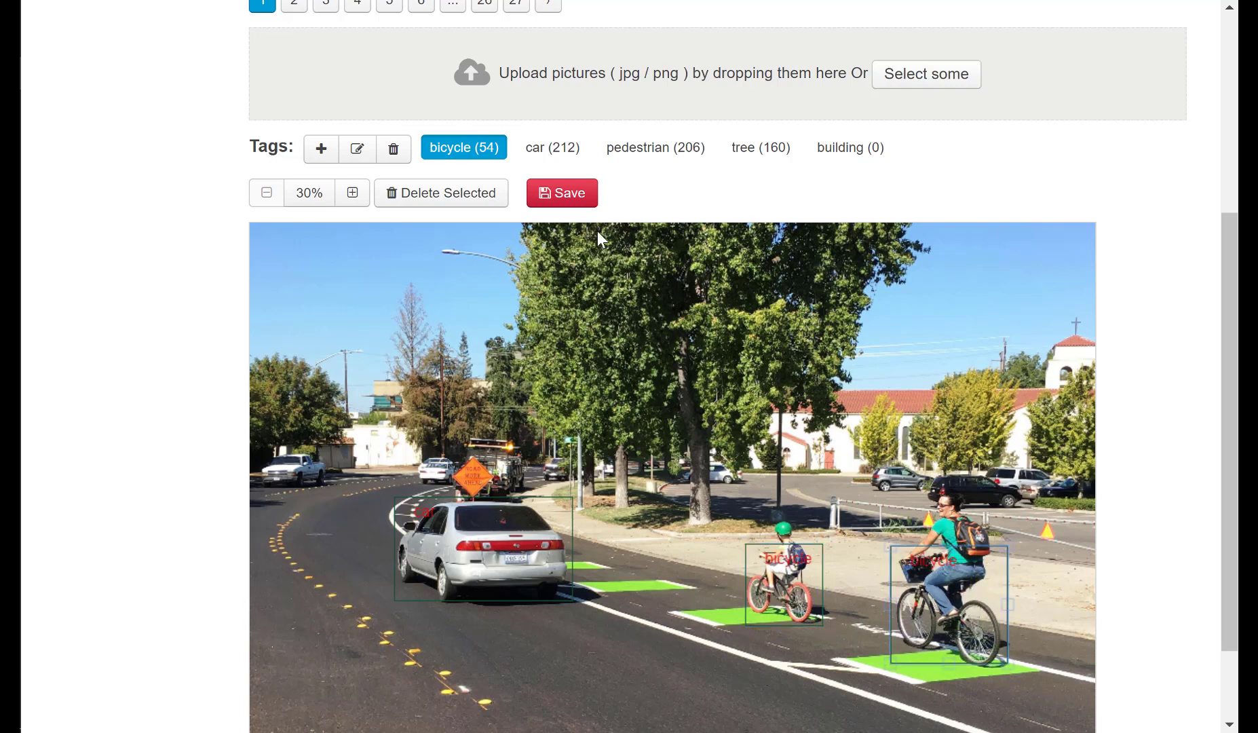
click(582, 203)
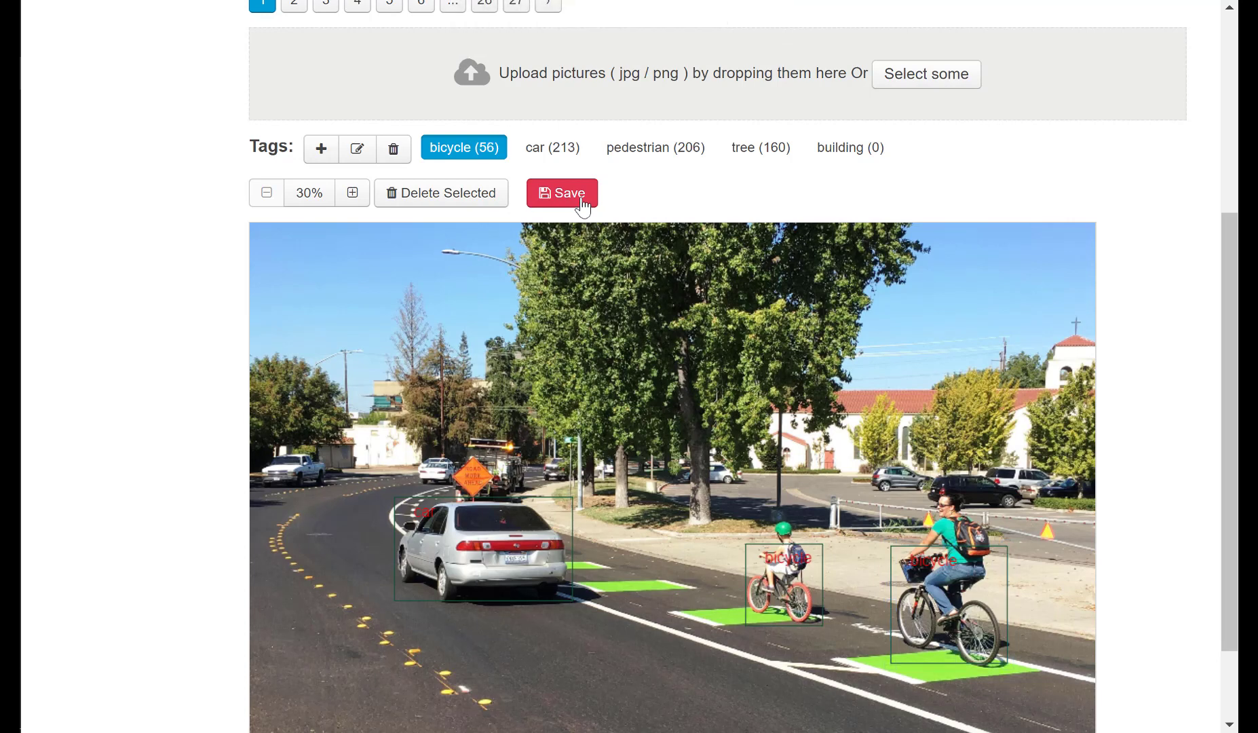
Delete the building tag from the data set and confirm the deletion.
click(841, 157)
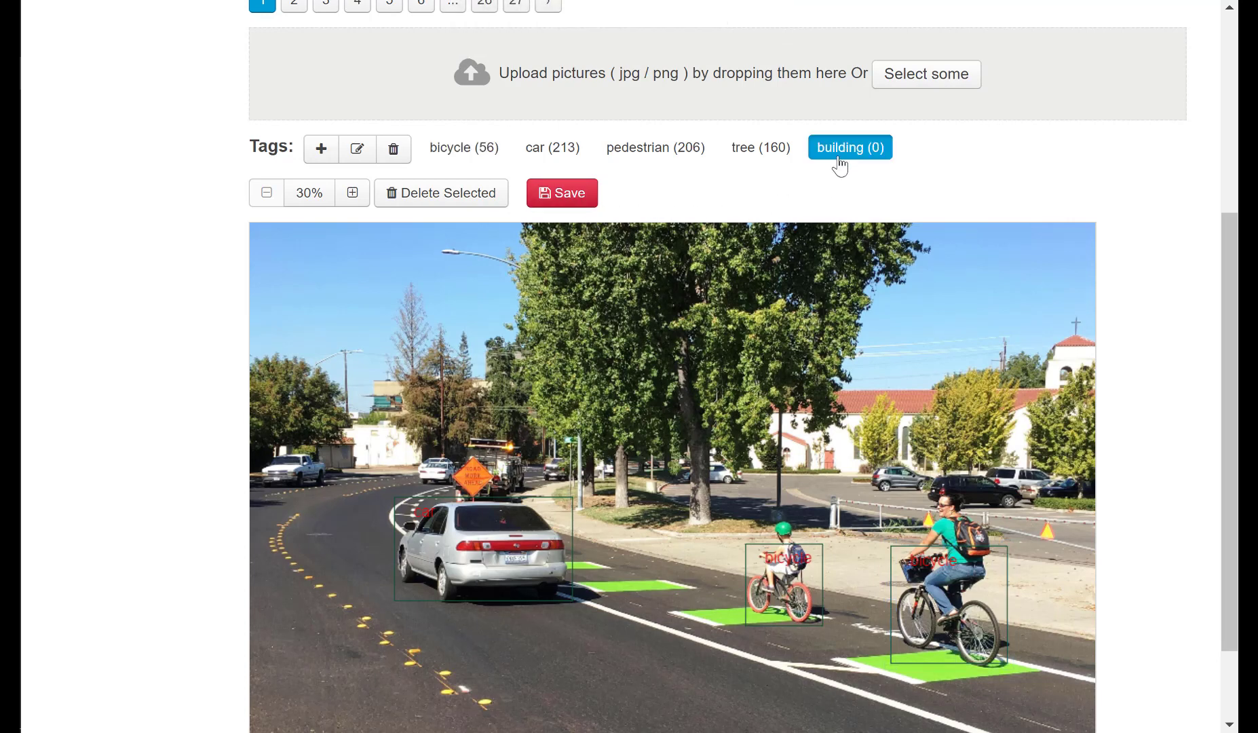
click(393, 151)
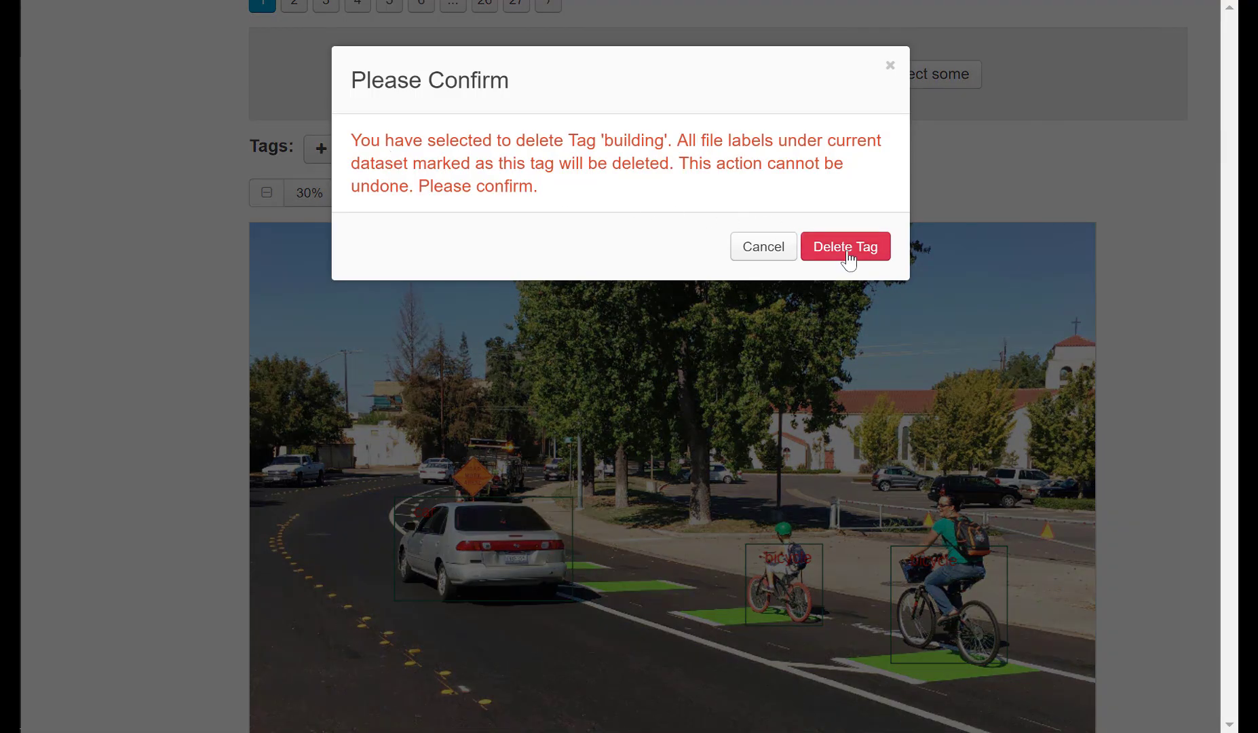
click(847, 257)
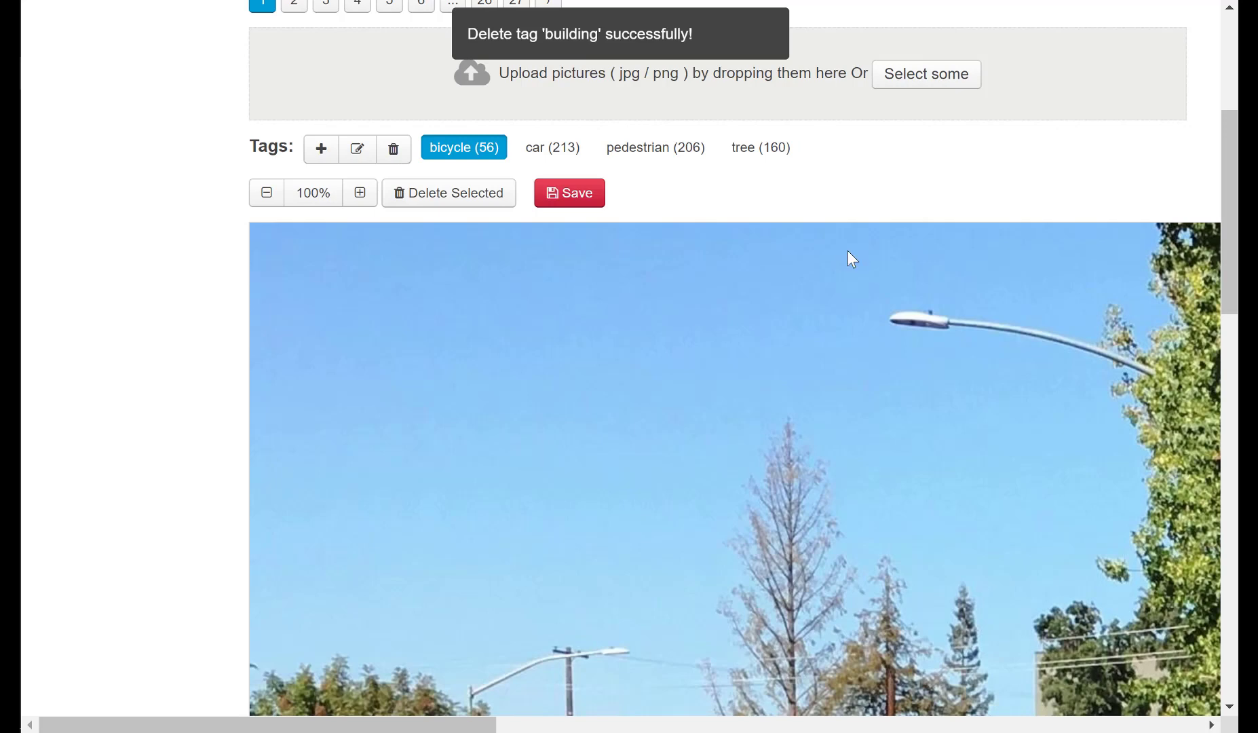
Start a new object detection DL task on the street-scenes data set and name the detector street-scenes-object-detector.
scroll(848, 250, up, 3)
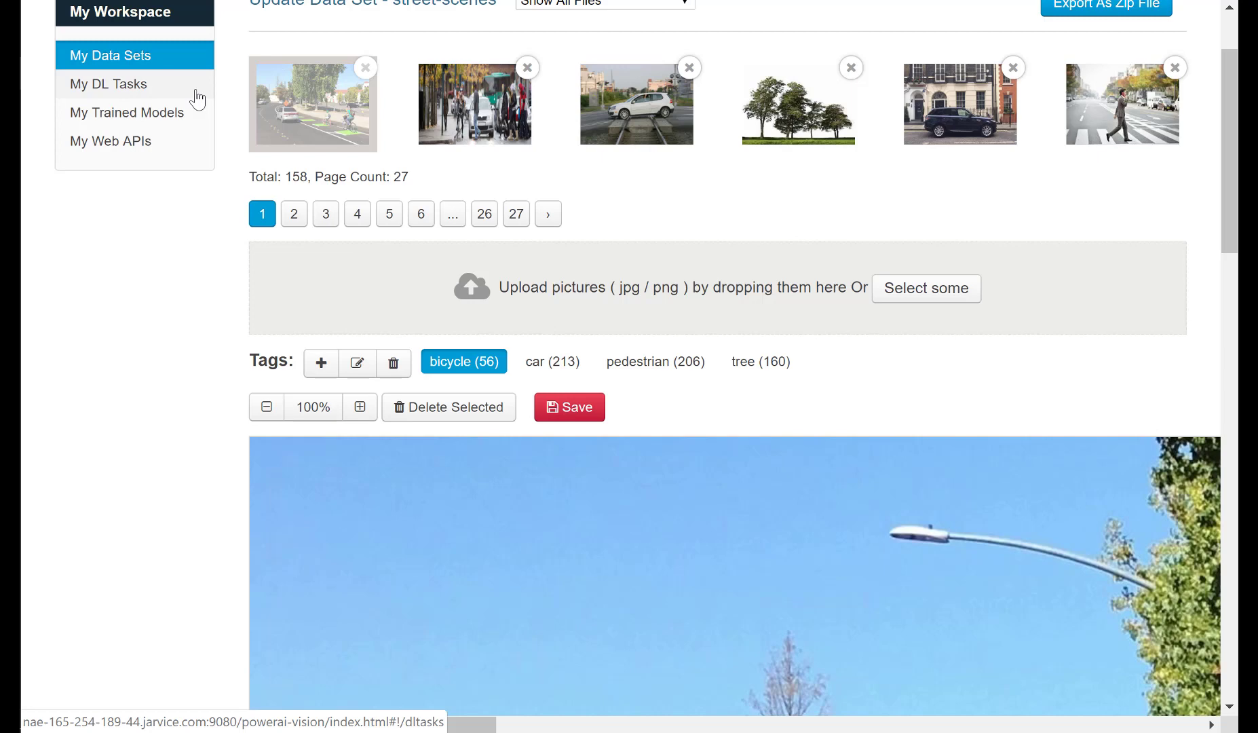
click(195, 92)
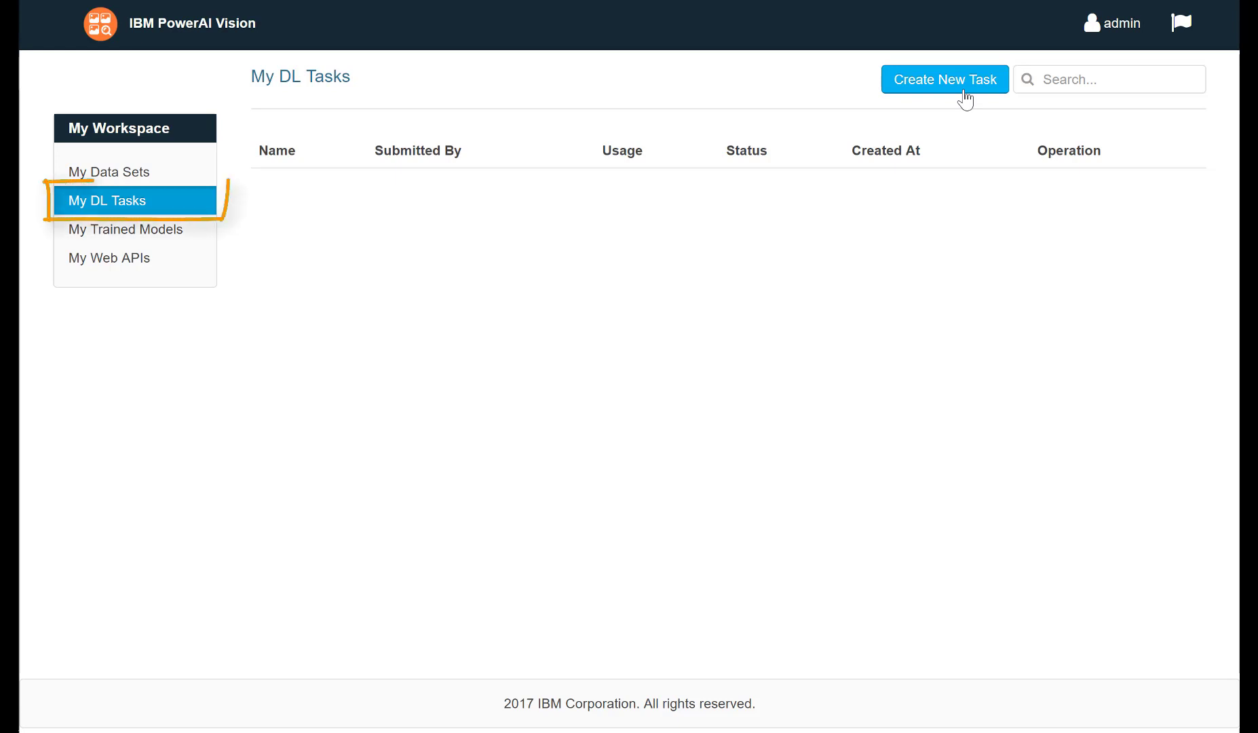
click(963, 99)
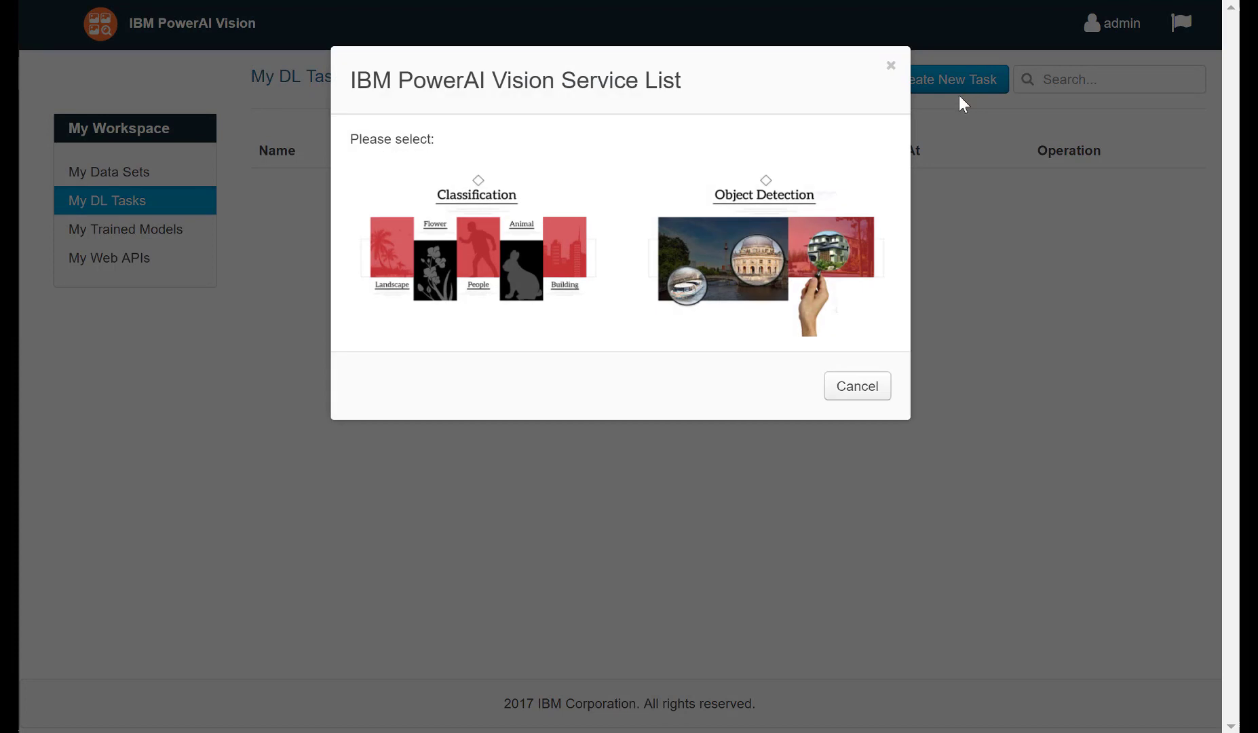
click(866, 240)
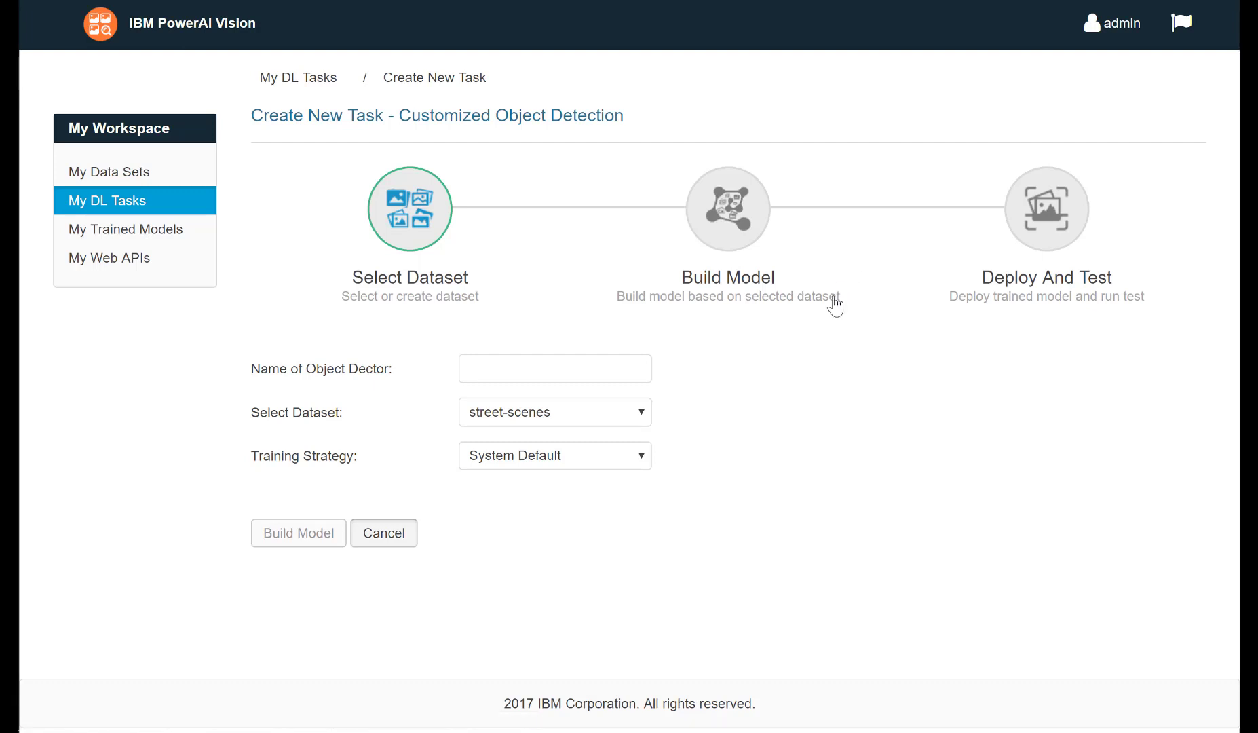
click(614, 370)
text(str)
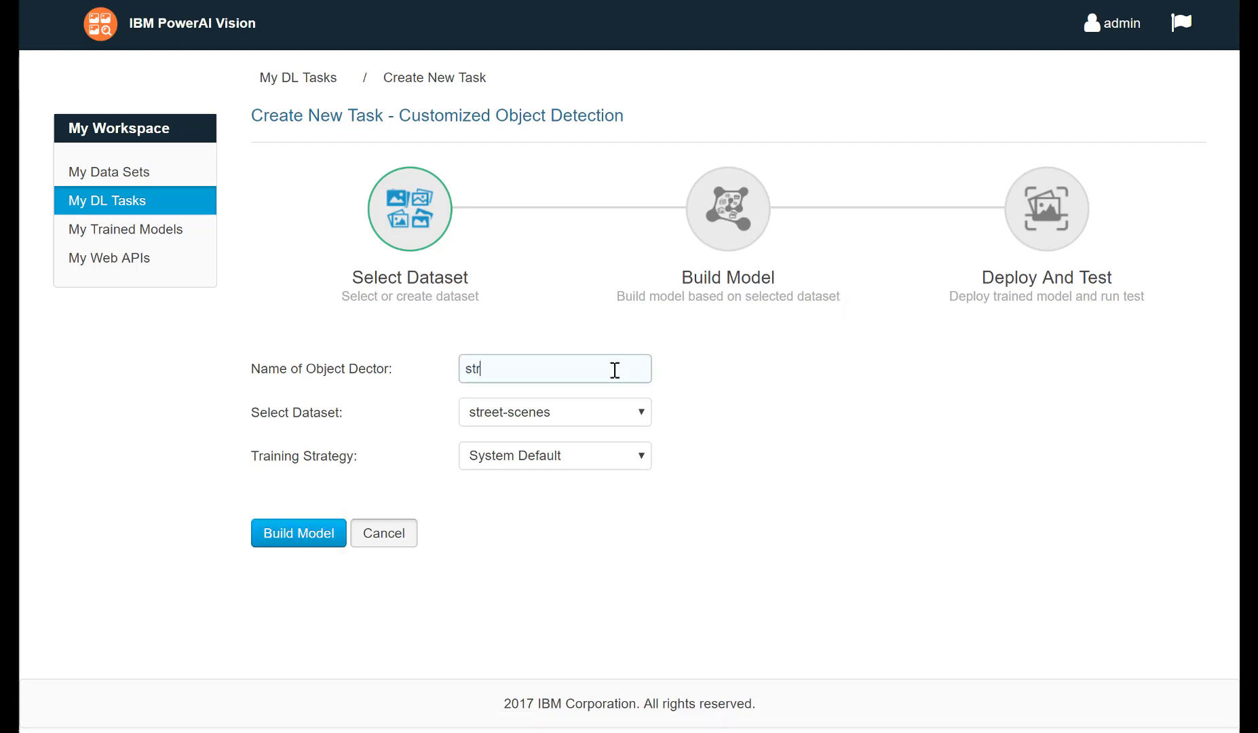
text(eet-scenes-object-detector)
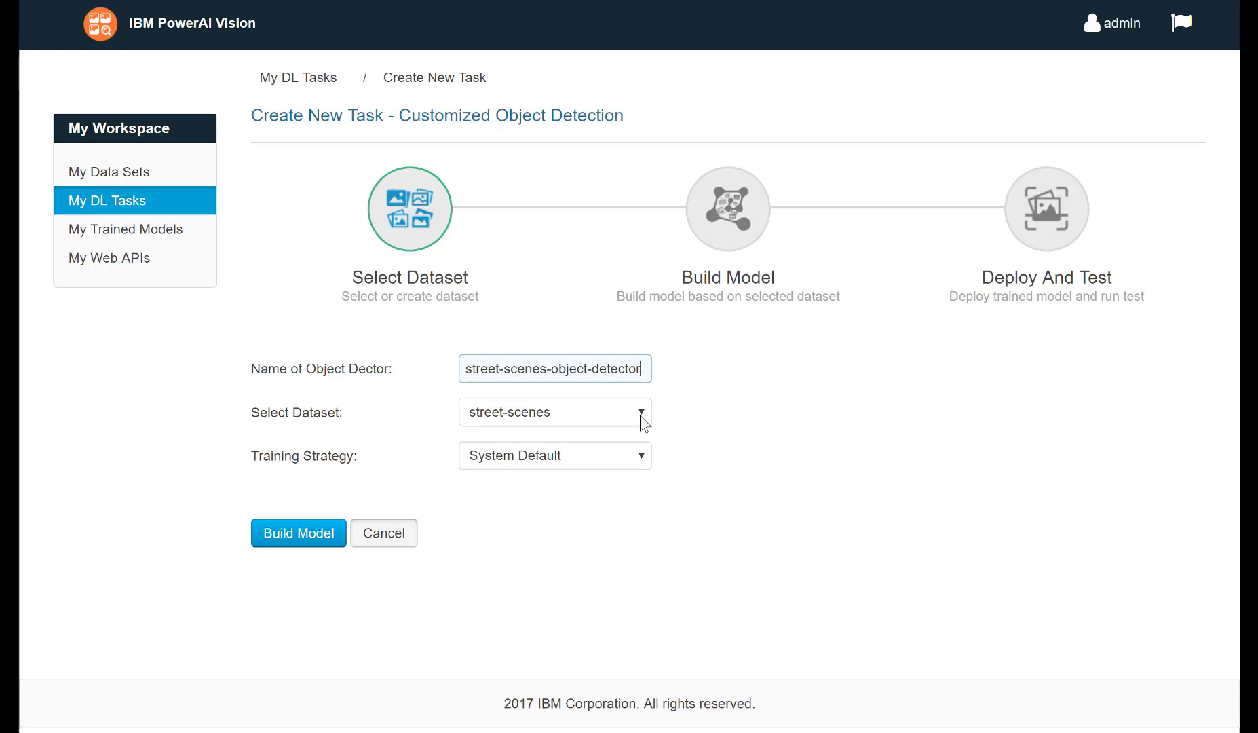
Switch the training strategy to Customized to view its parameters and return it to System Default.
click(645, 460)
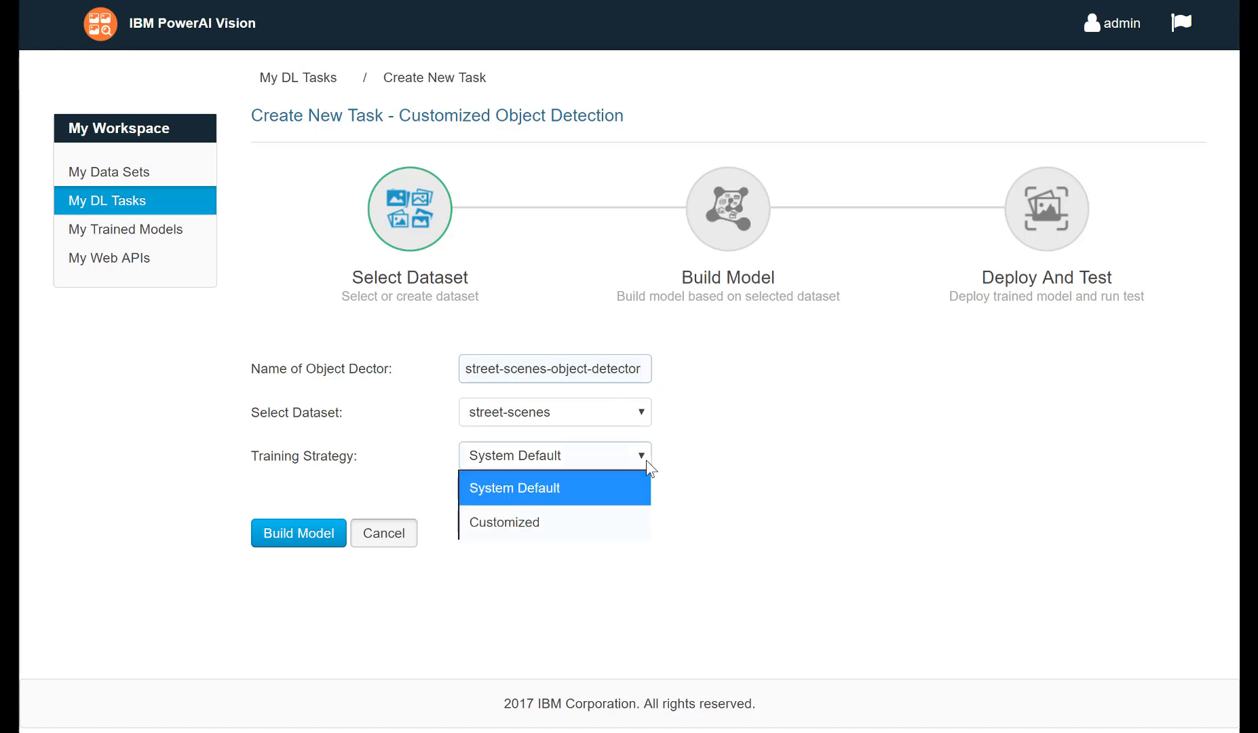
click(626, 526)
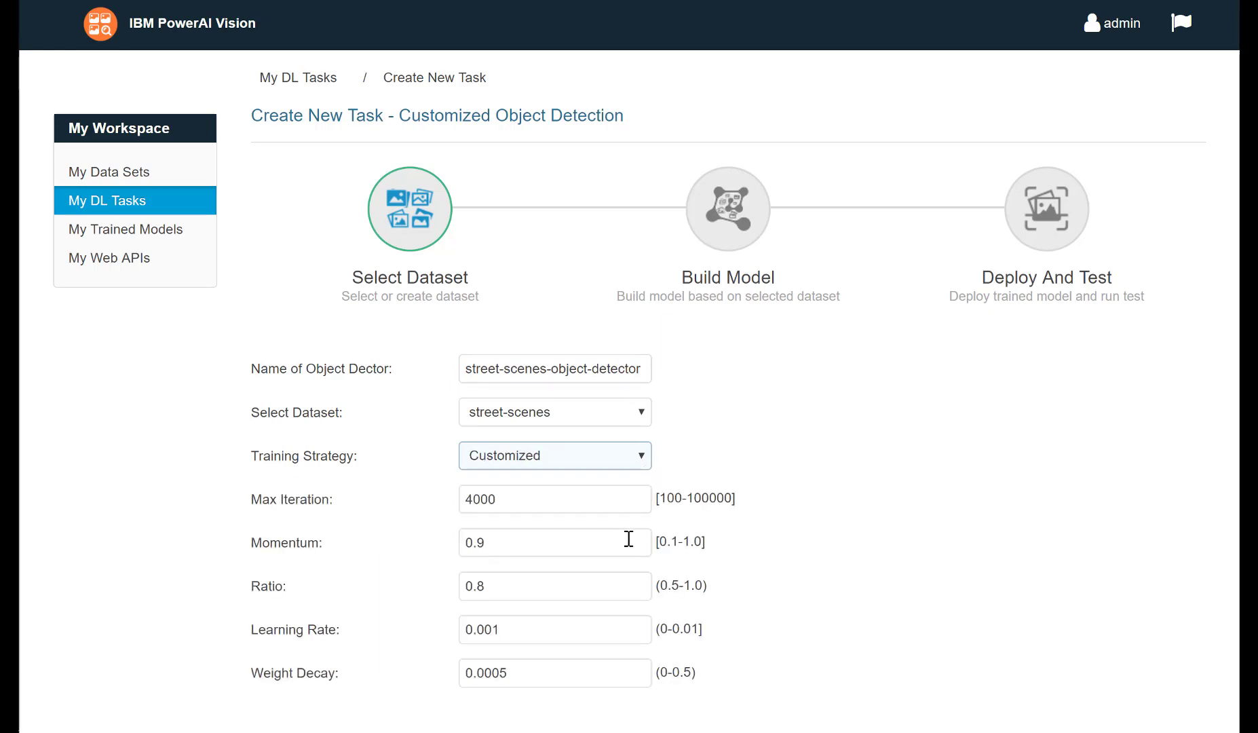
click(641, 460)
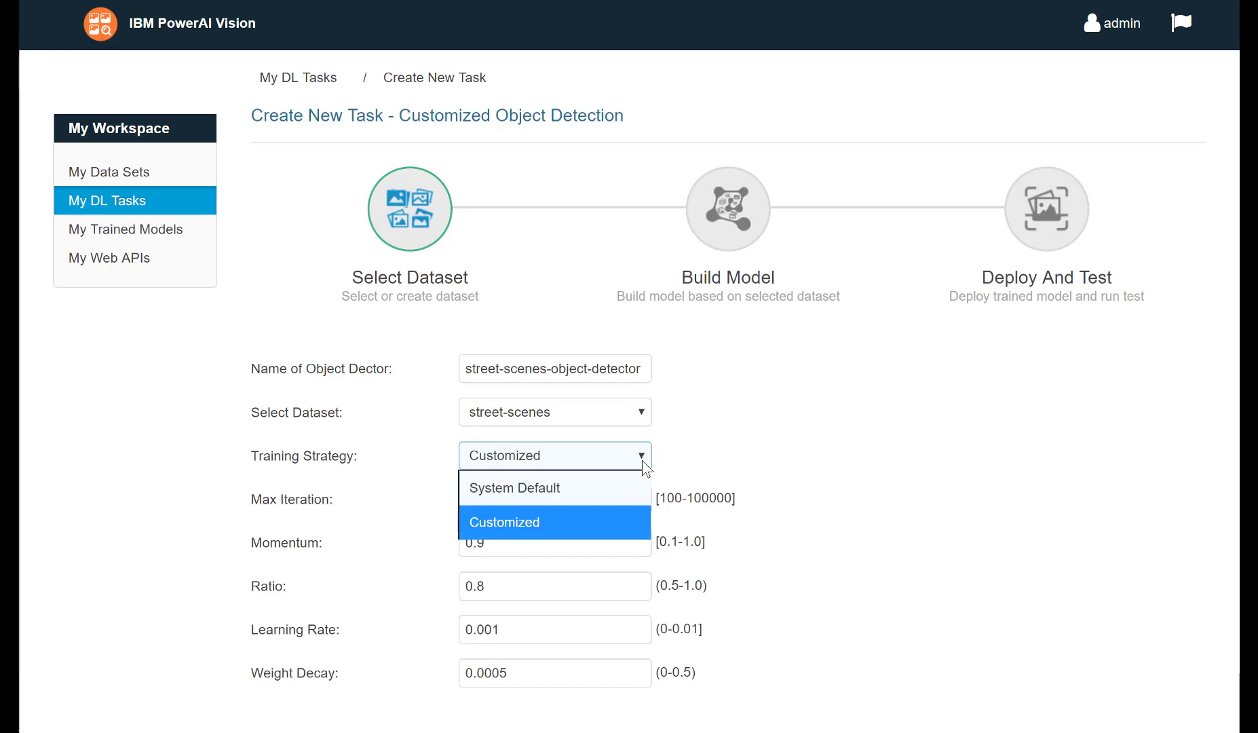
click(622, 487)
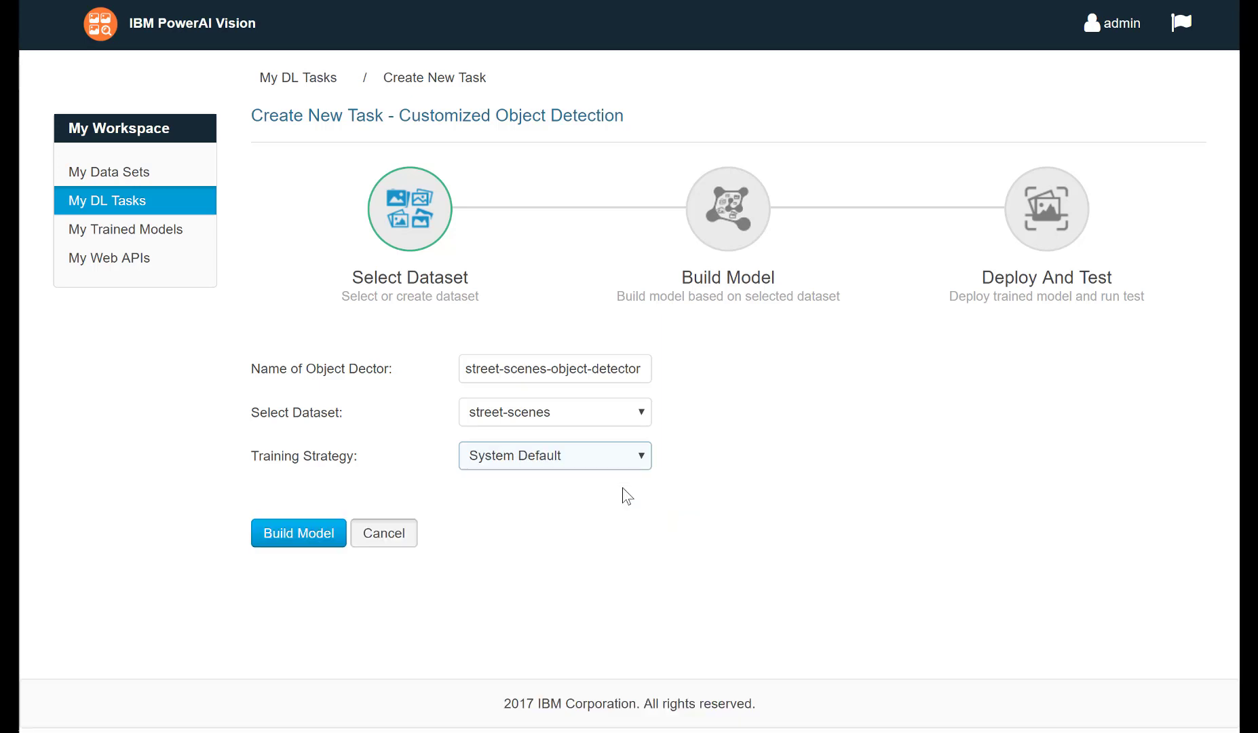
Build the model, confirm creating the task, and follow the training loss chart on the task status page.
click(326, 542)
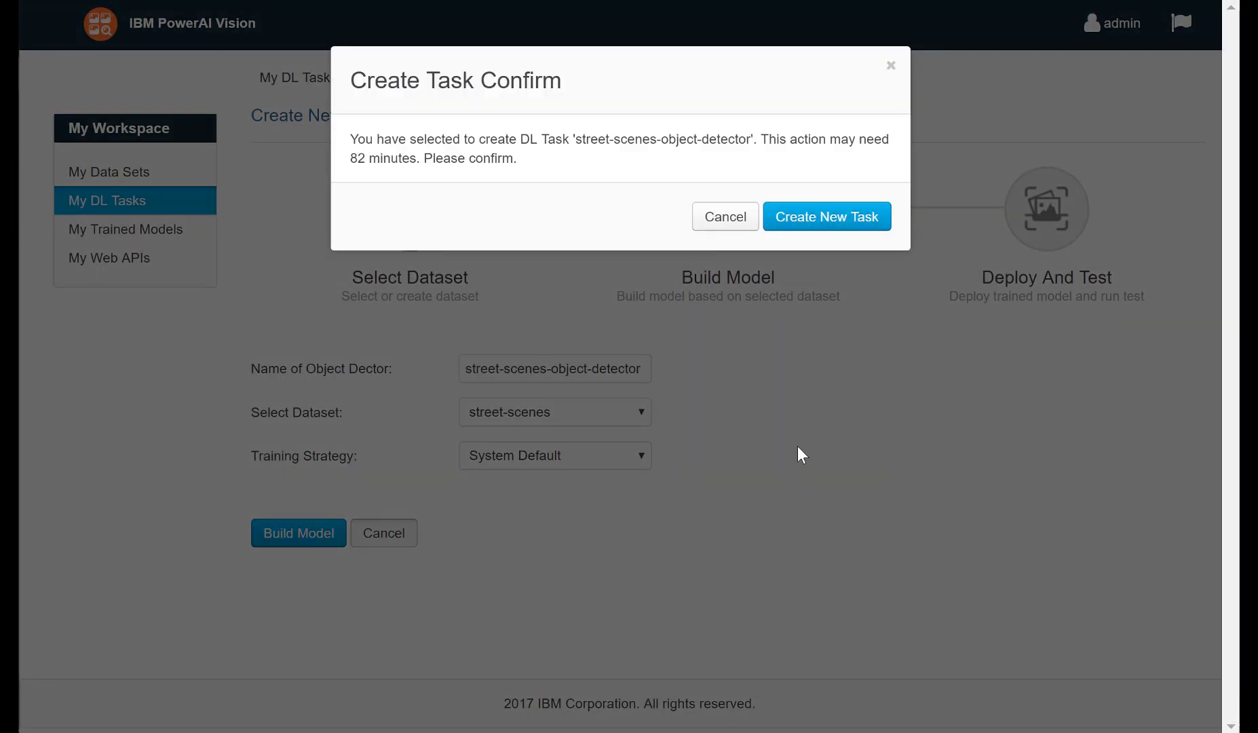
click(873, 231)
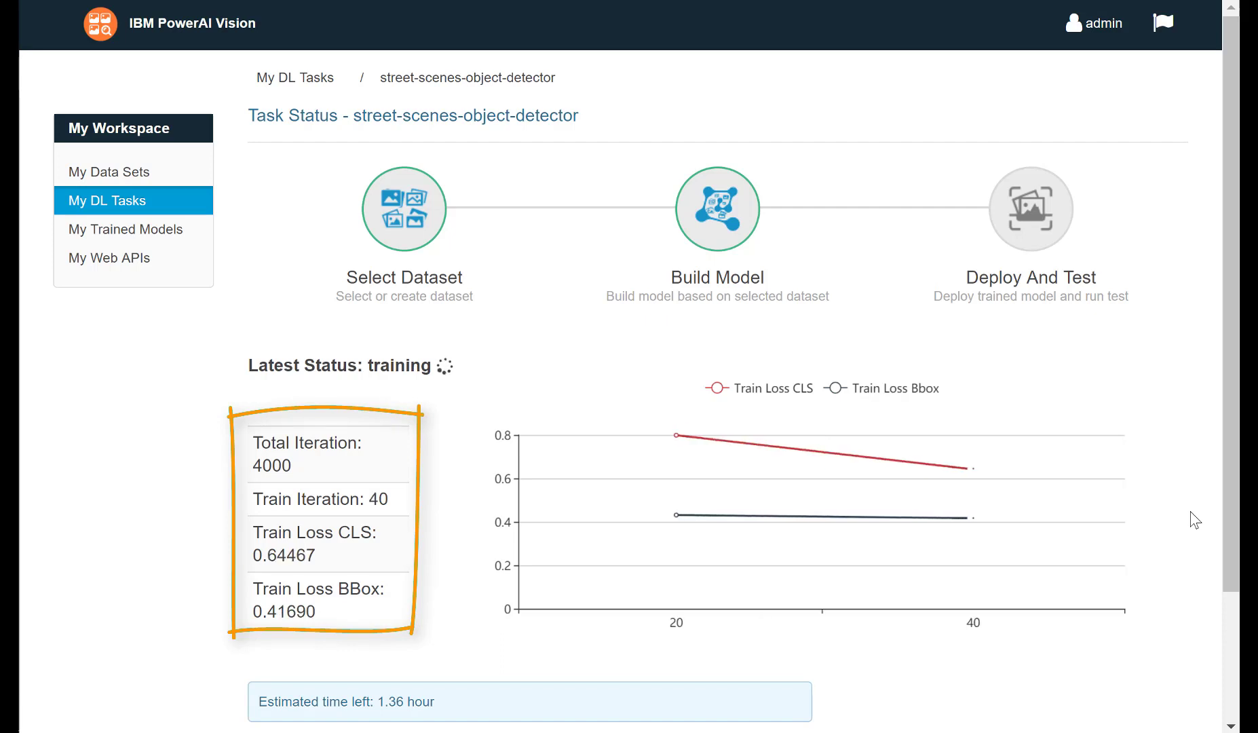
mouse_move(1036, 528)
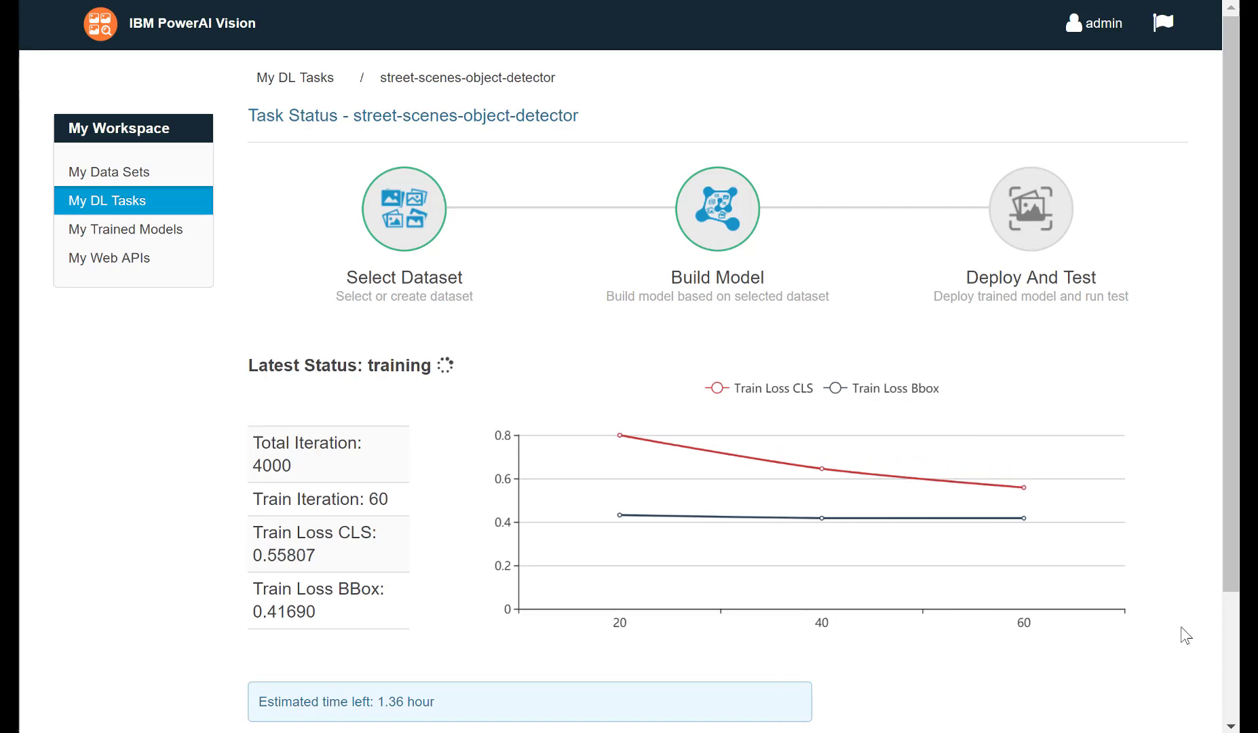
mouse_move(1082, 543)
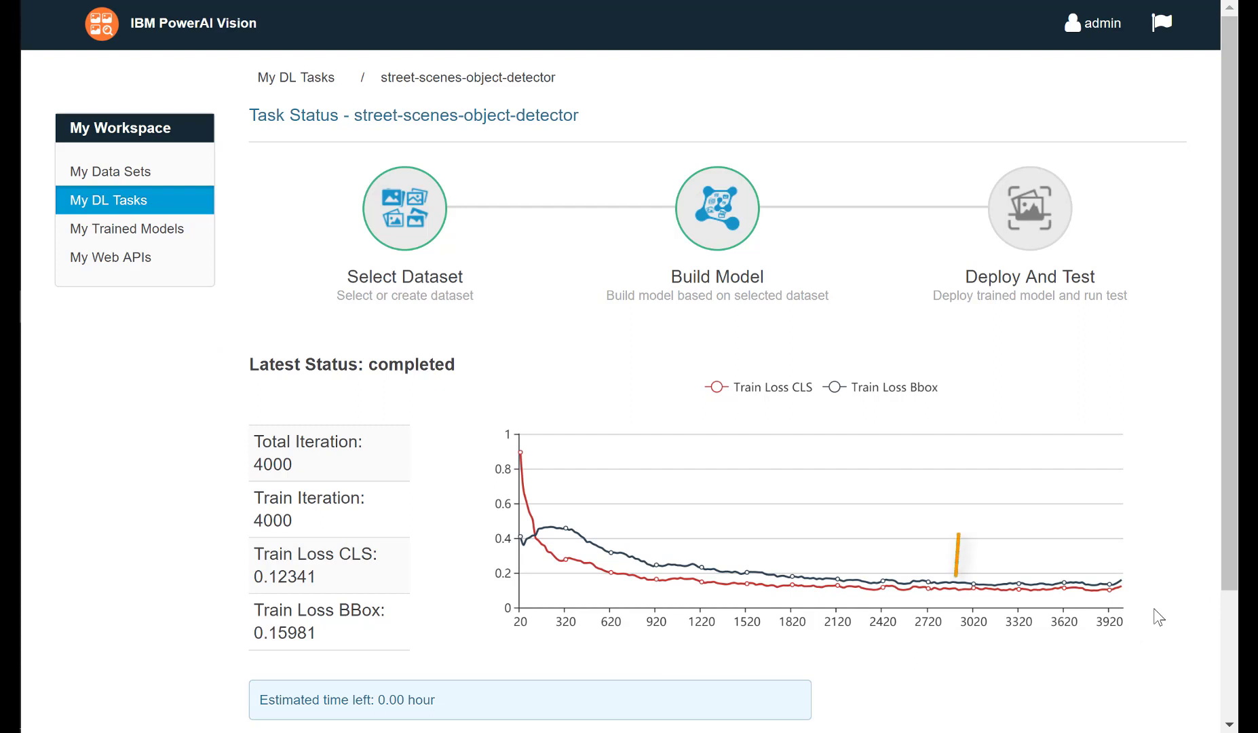
Deploy the trained object detection model as a web API and confirm the deployment.
click(194, 239)
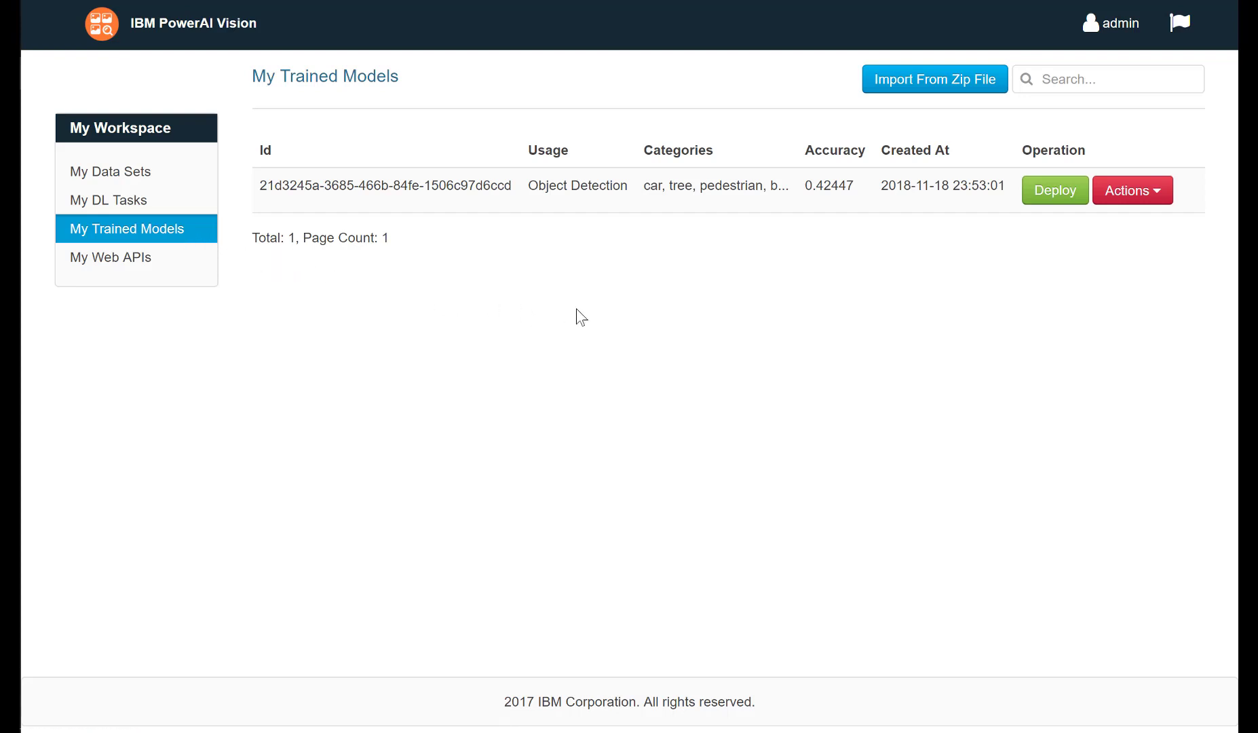
click(1049, 203)
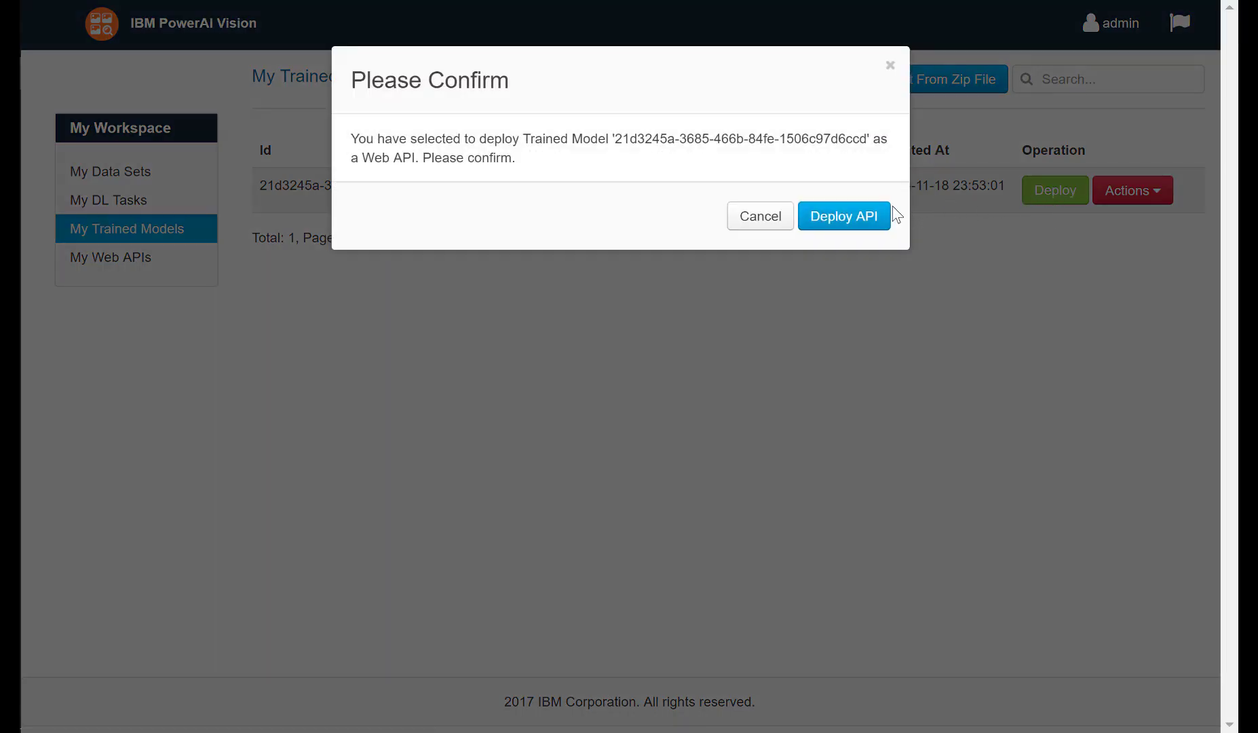
click(852, 219)
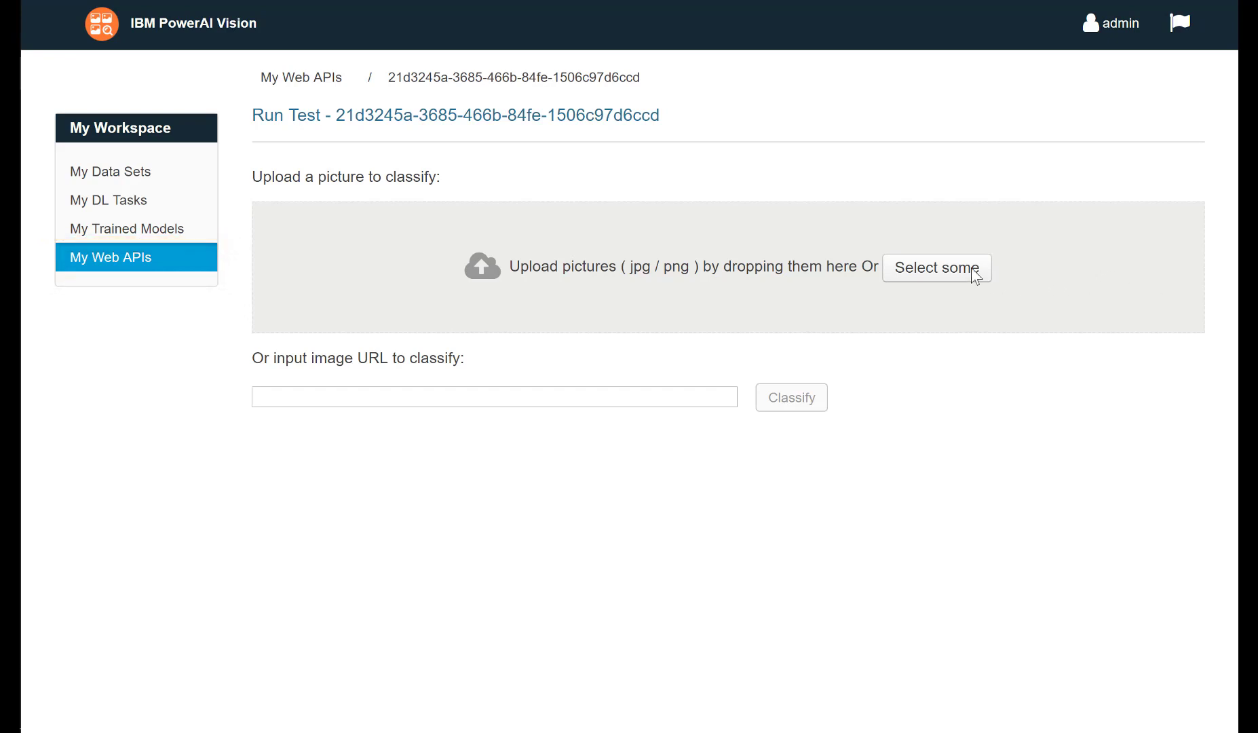
Upload Test image.JPG to the deployed API's test page and examine the detected objects in the result.
click(947, 269)
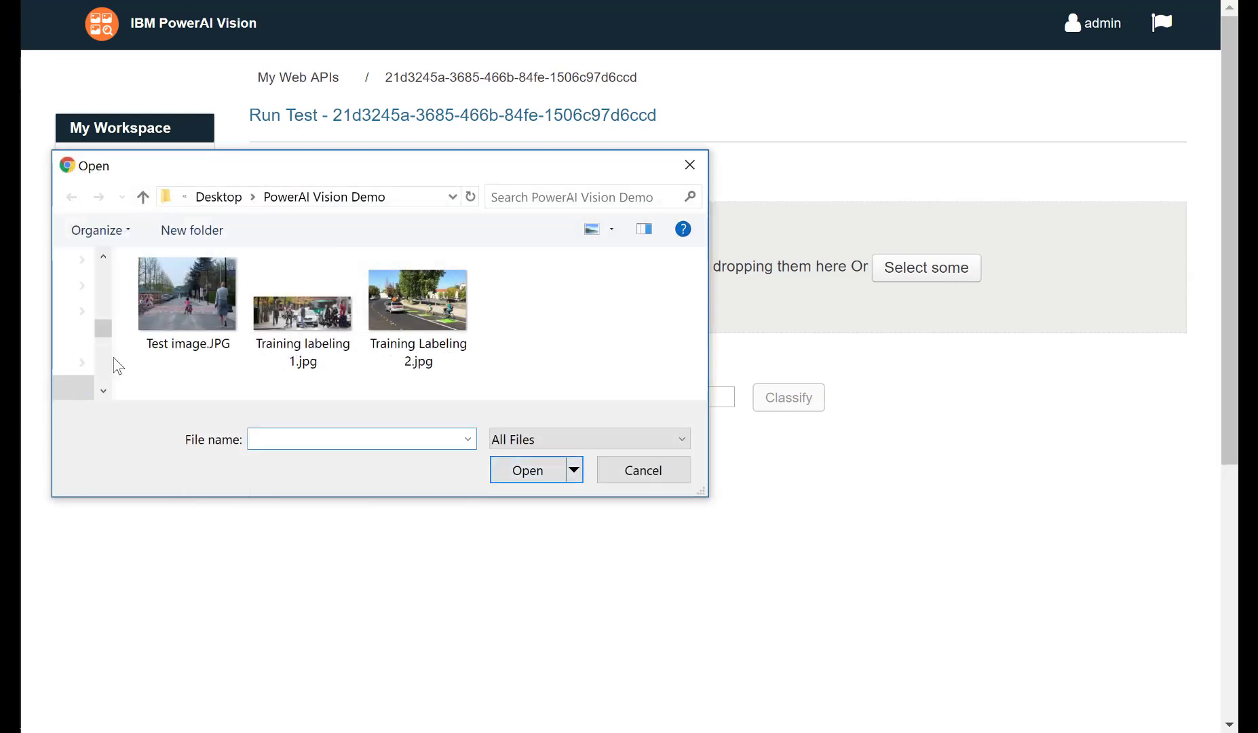
click(170, 323)
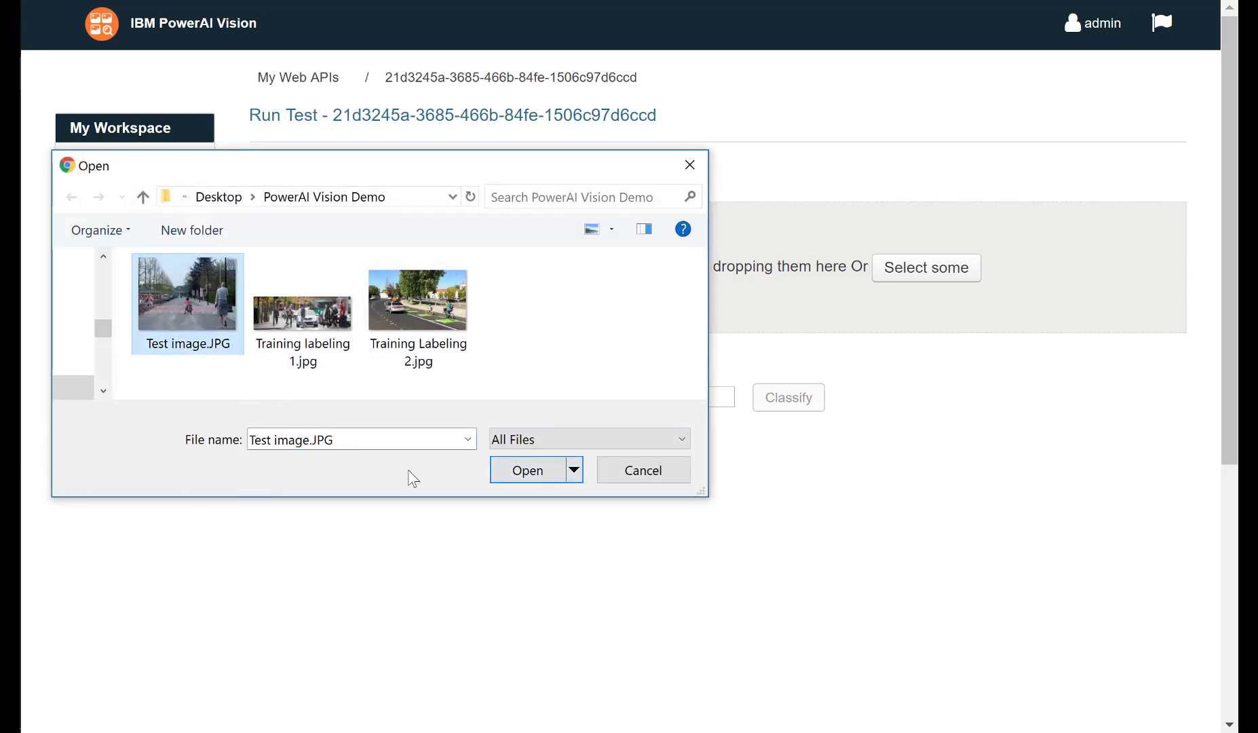
click(524, 471)
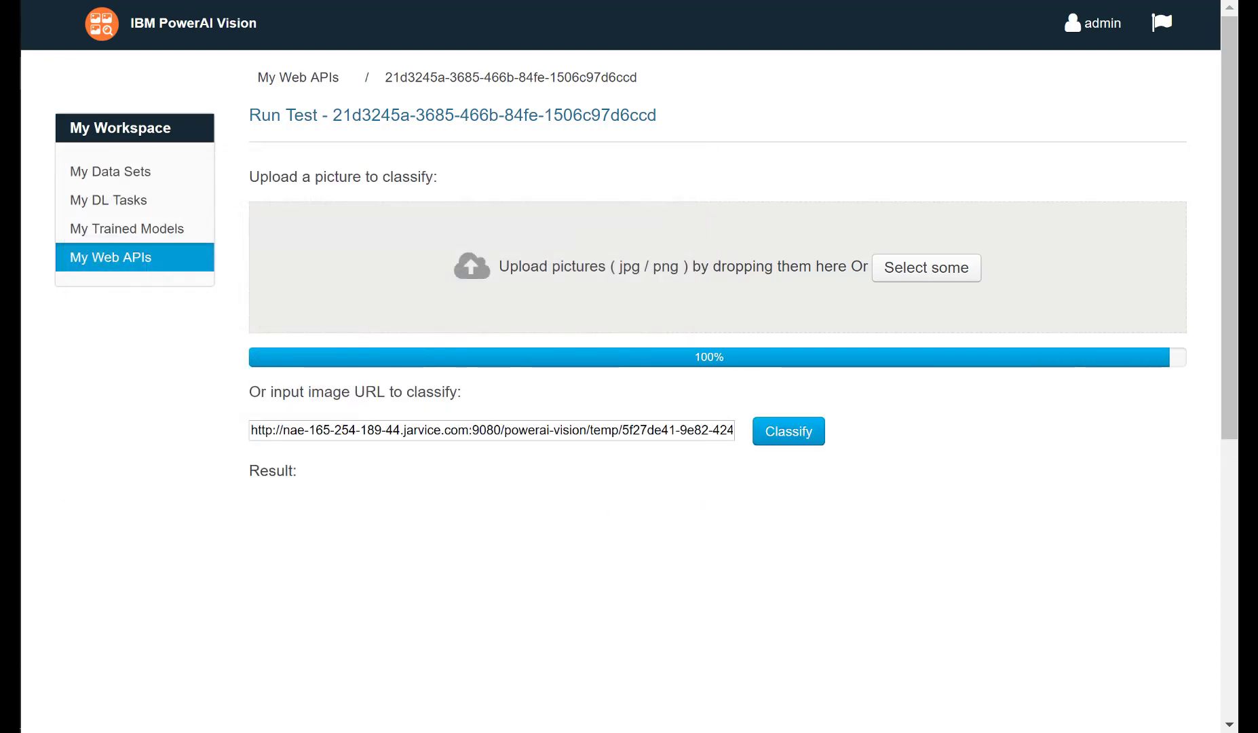
scroll(619, 366, down, 3)
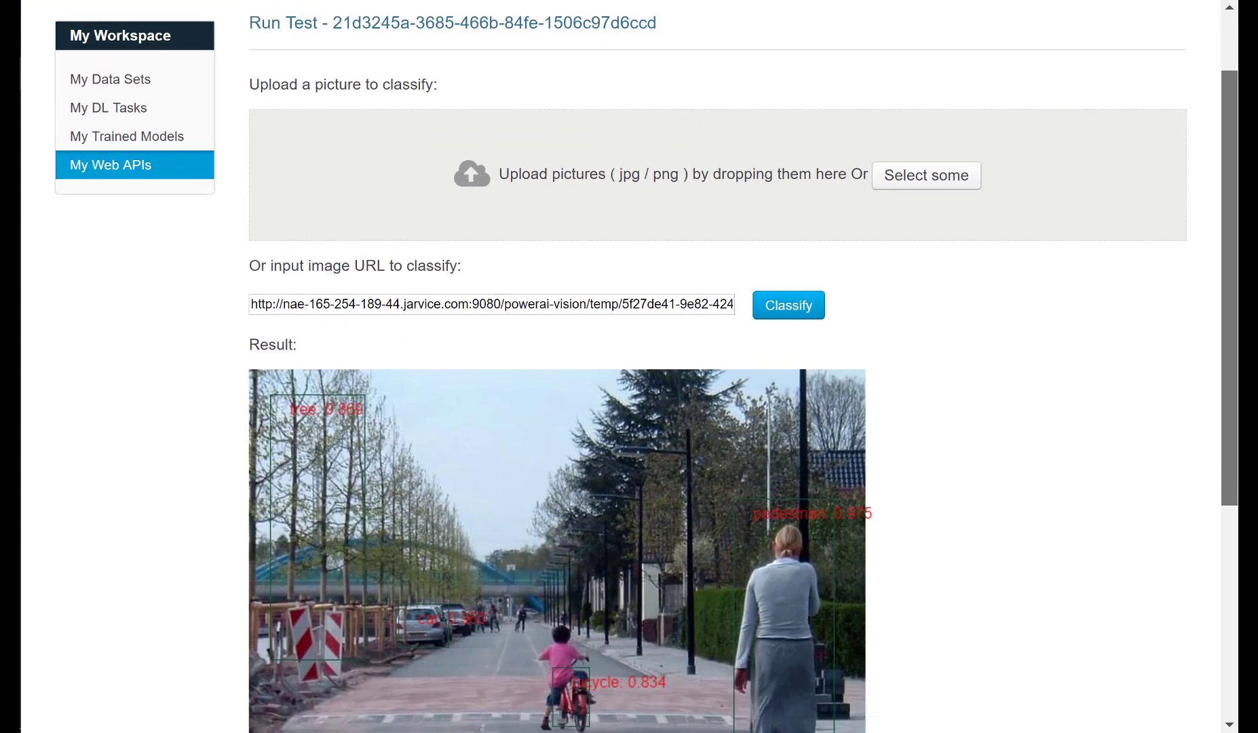
scroll(619, 366, down, 2)
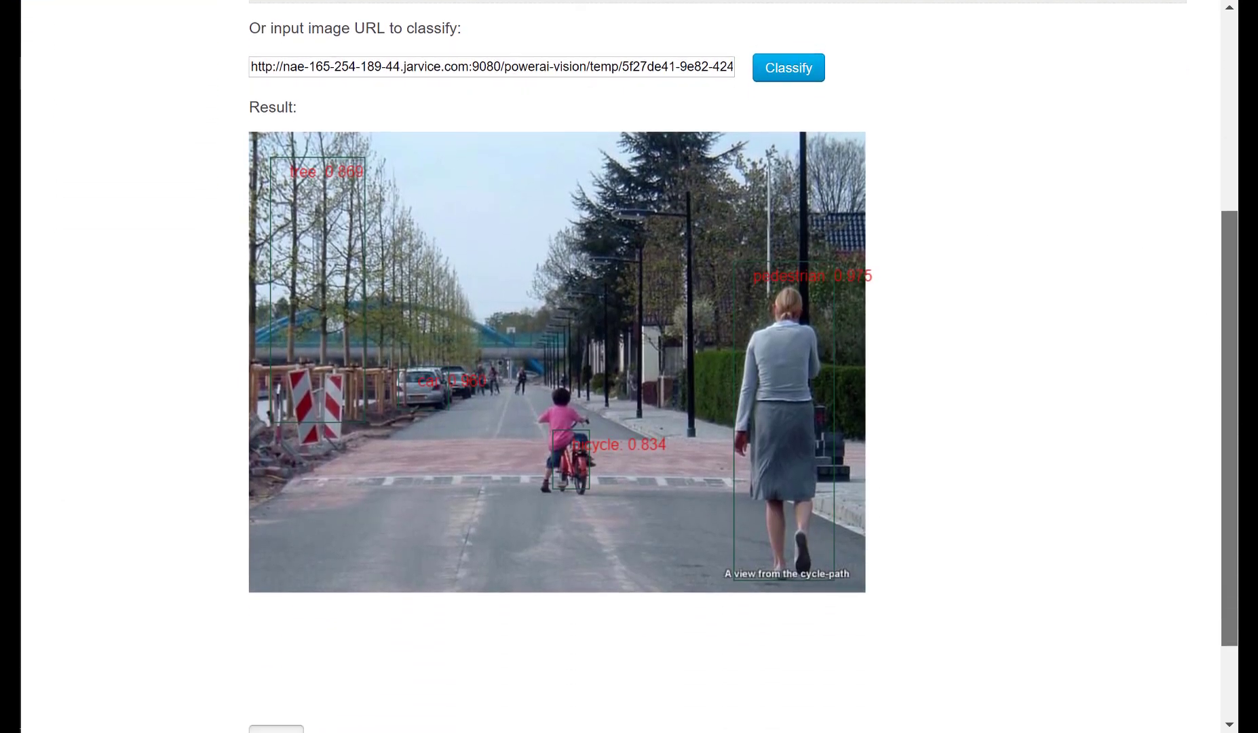